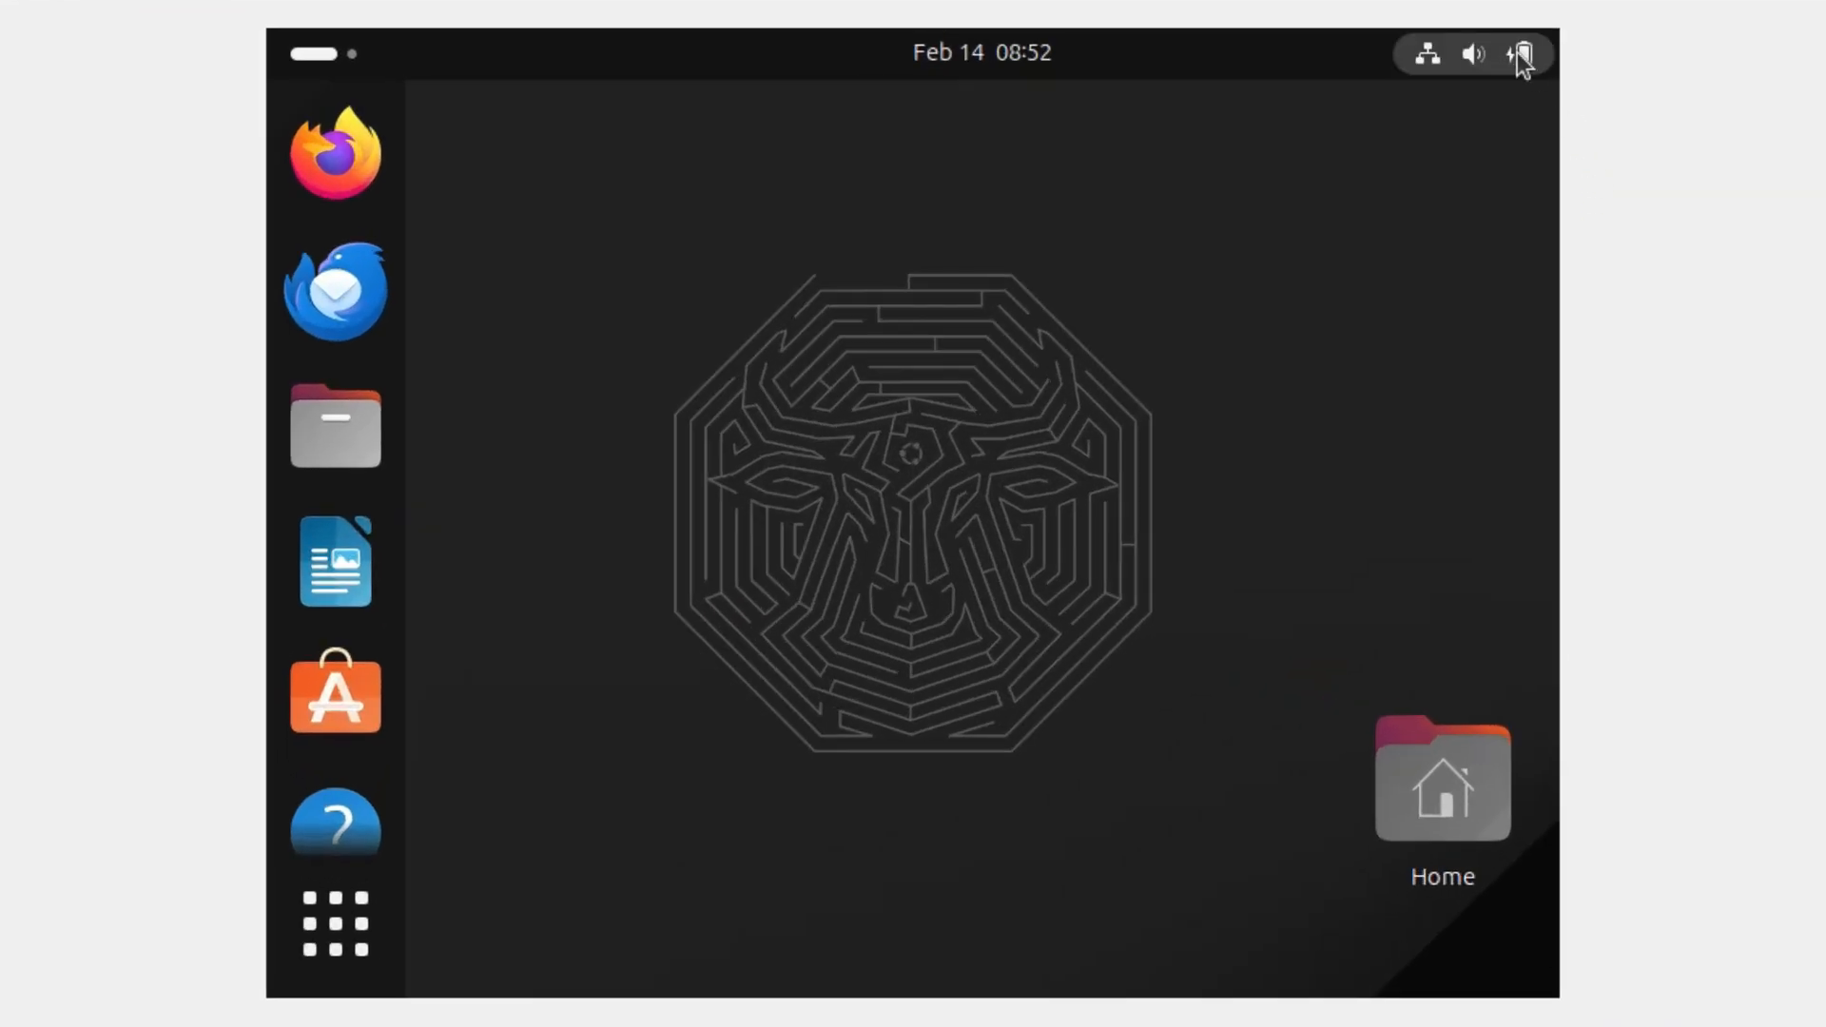
- Power off the running Ubuntu virtual machine and confirm the shutdown
left_click(1516, 53)
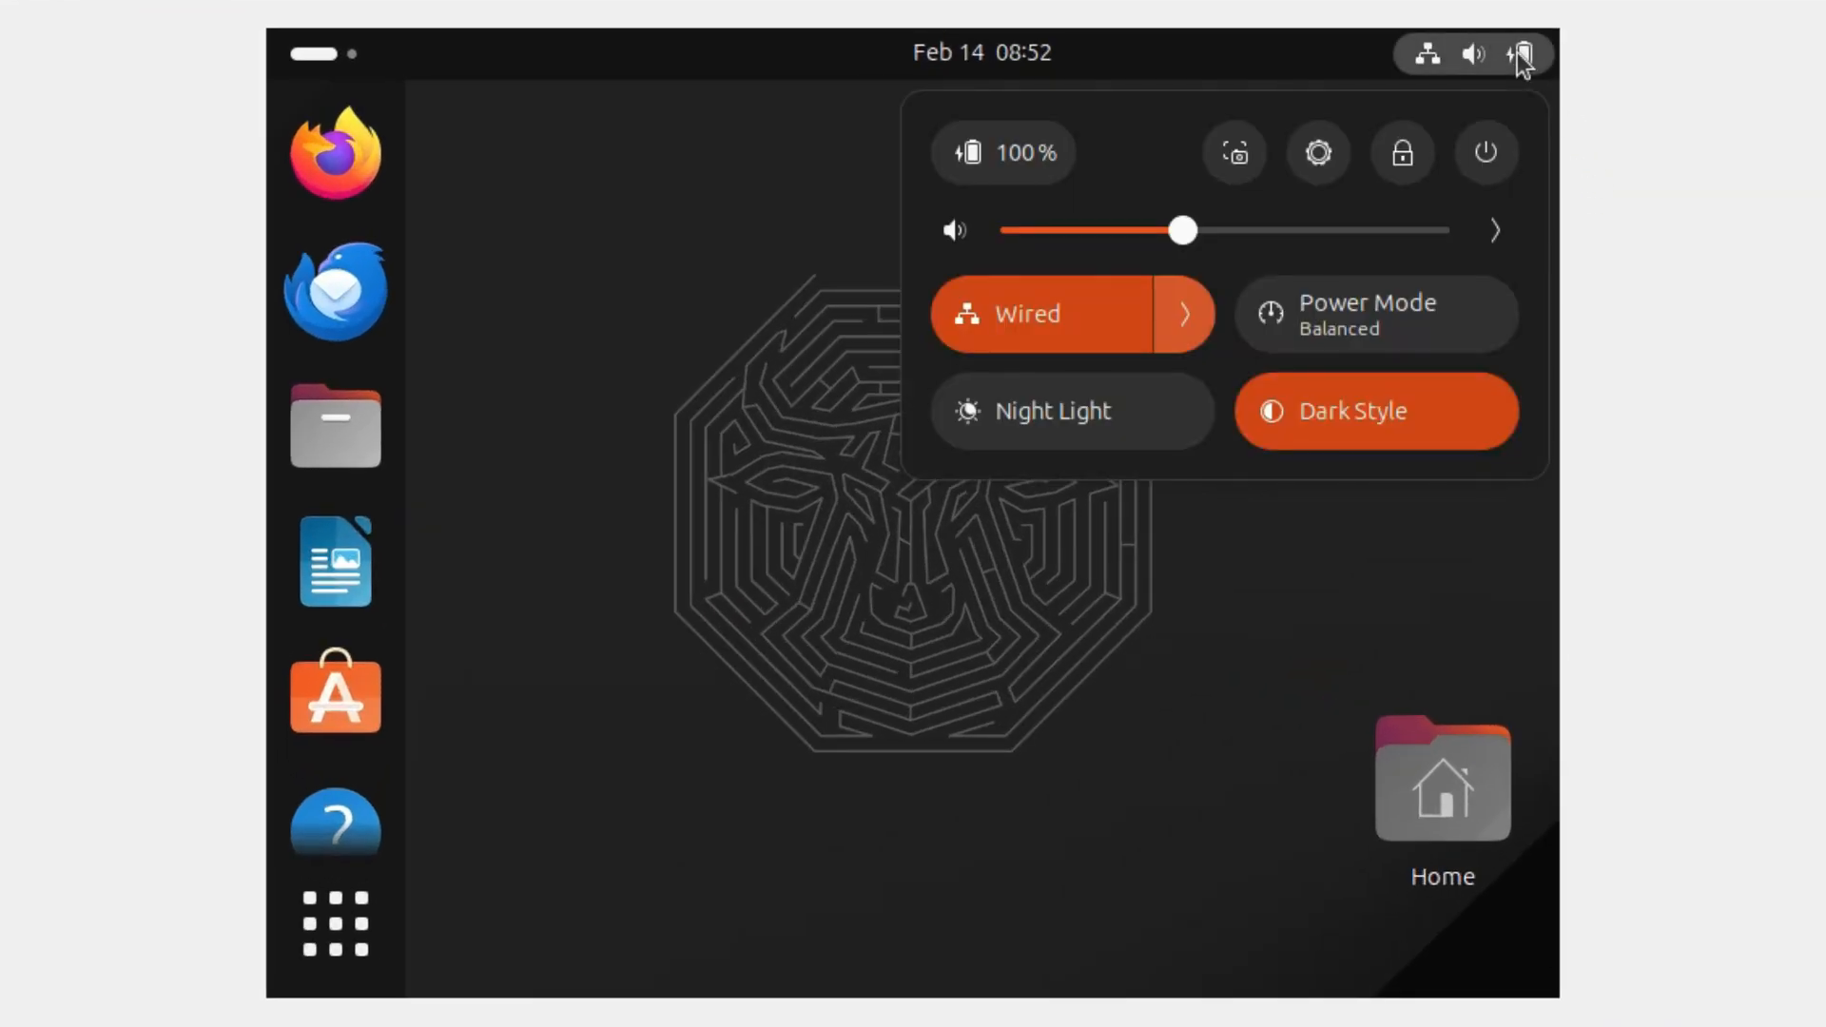
left_click(1486, 157)
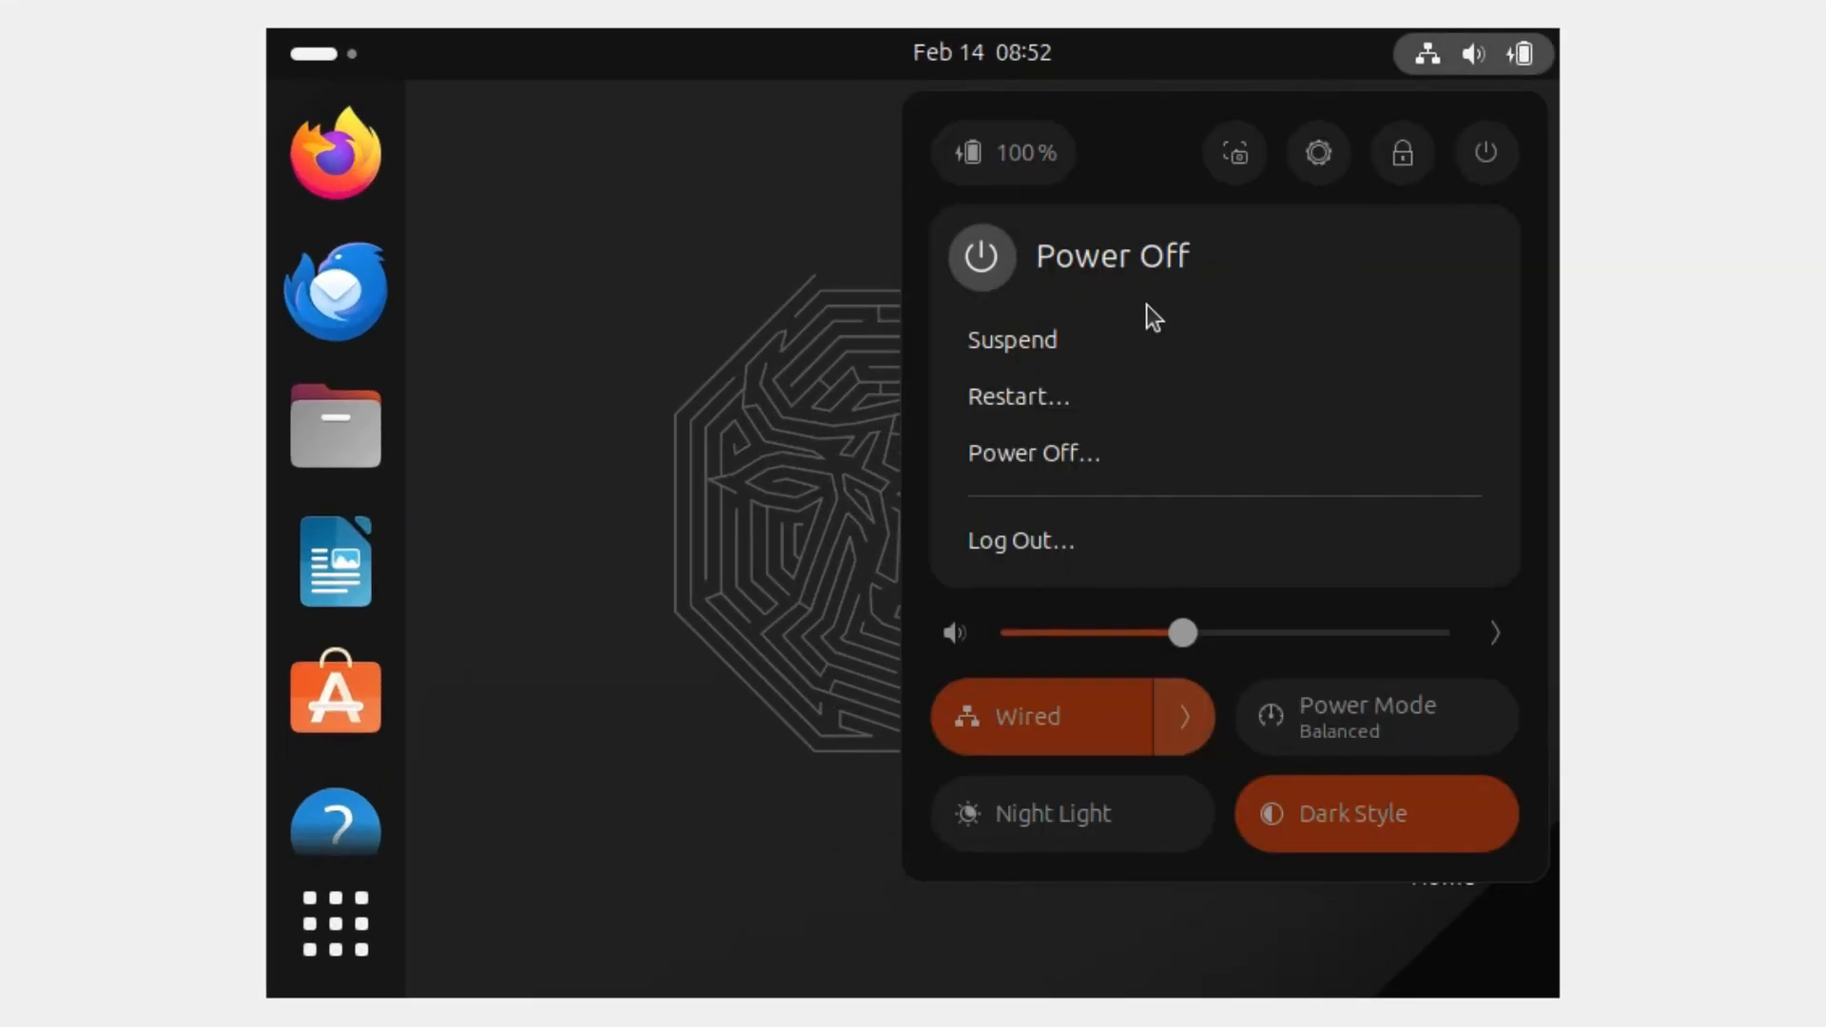
left_click(1016, 453)
left_click(1065, 629)
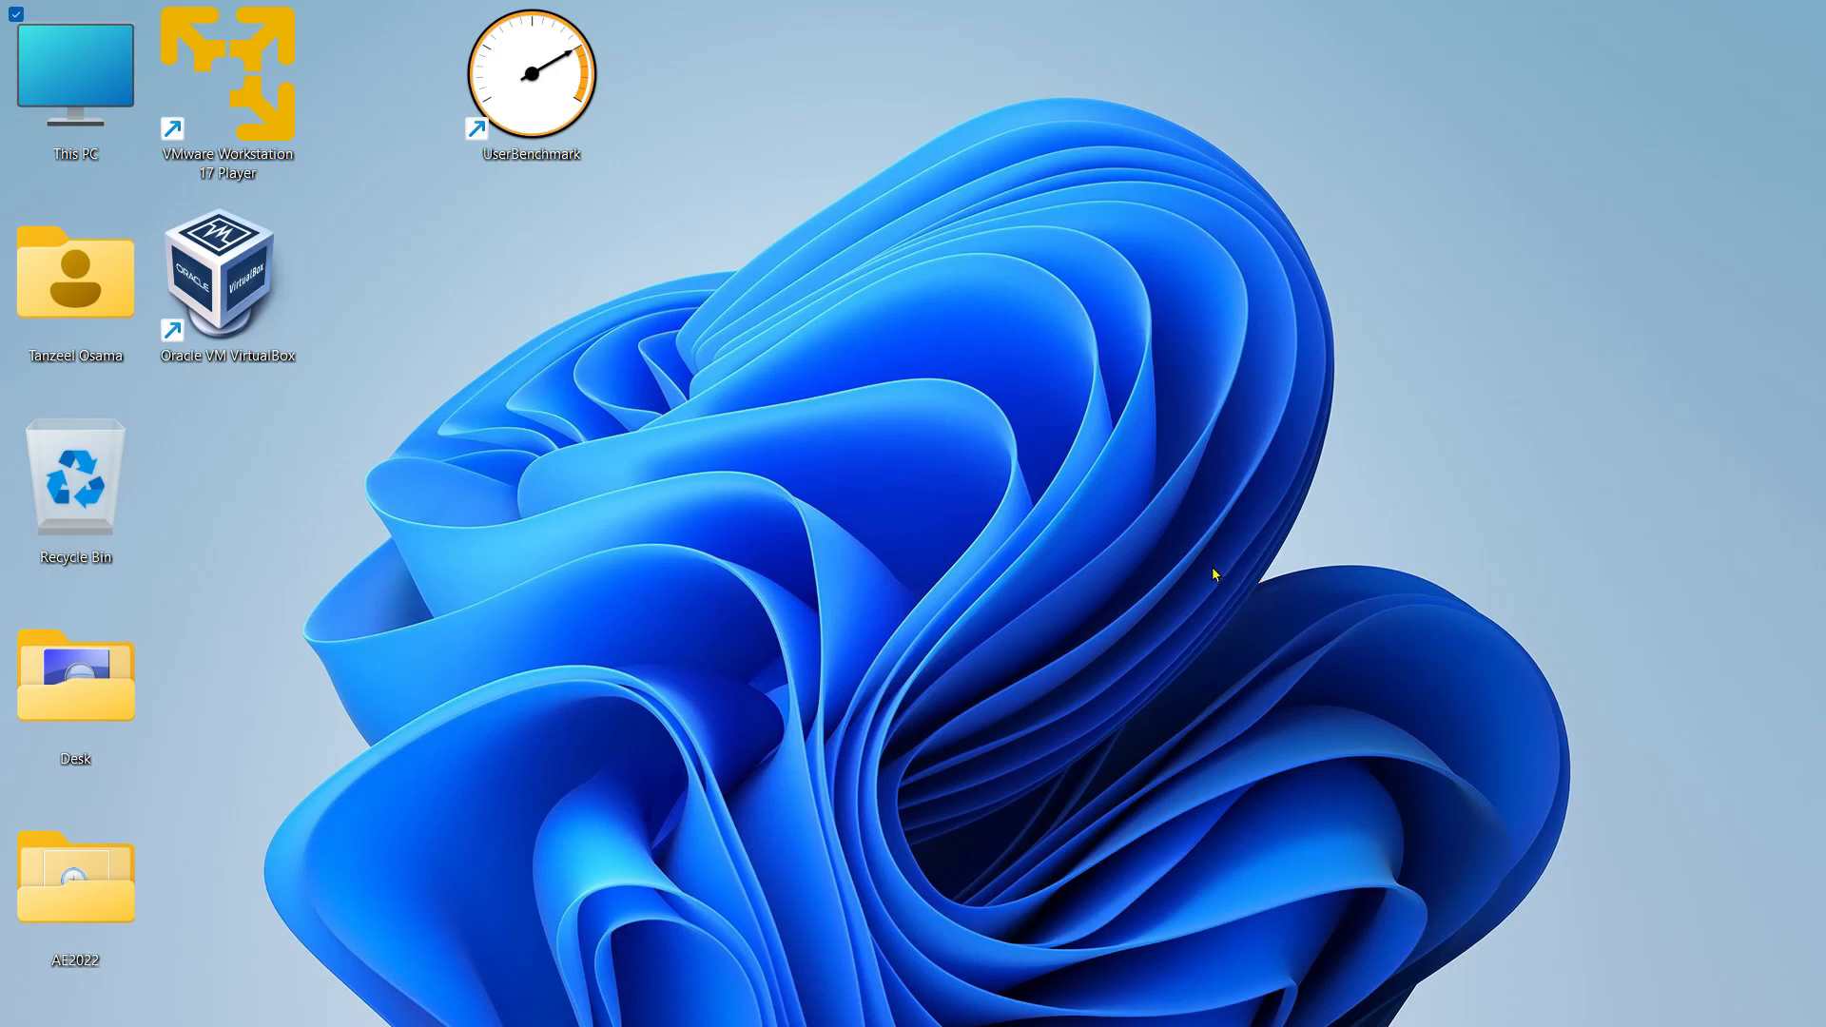
- Switch to Oracle VM VirtualBox and open the settings of the Ubuntu23.10 virtual machine
left_click(231, 283)
double_click(230, 284)
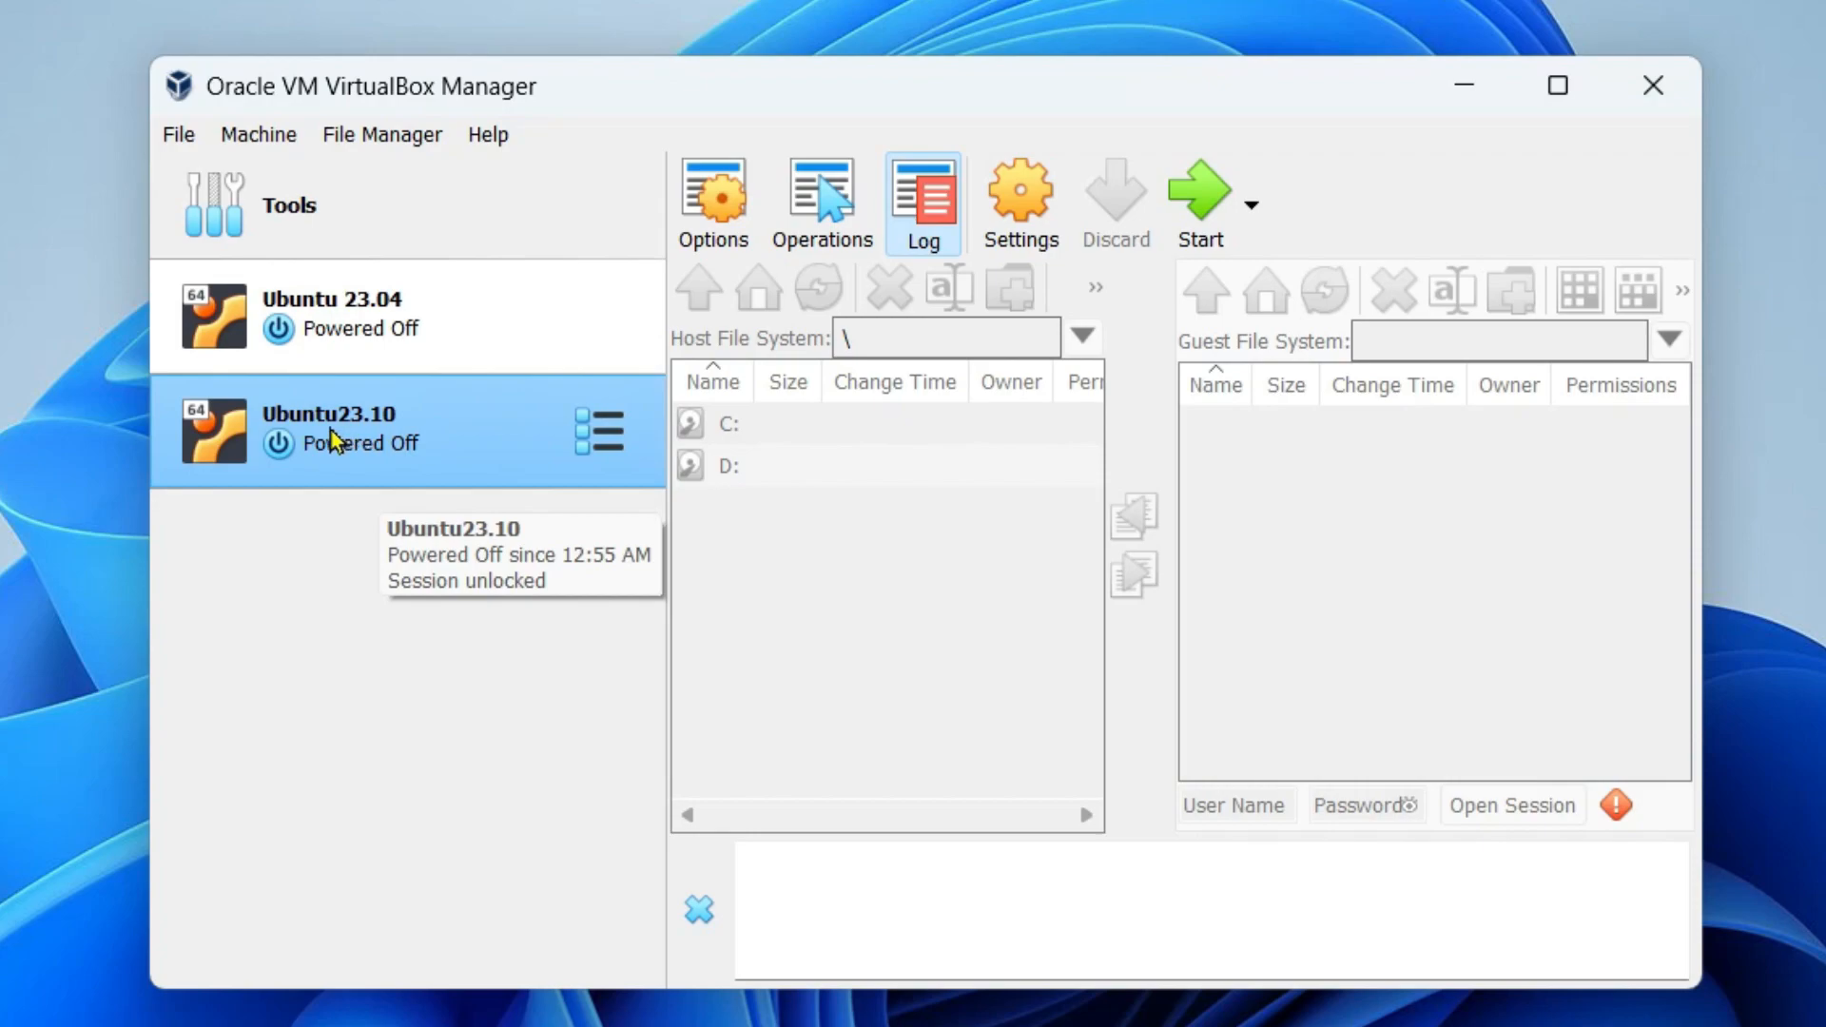
right_click(391, 440)
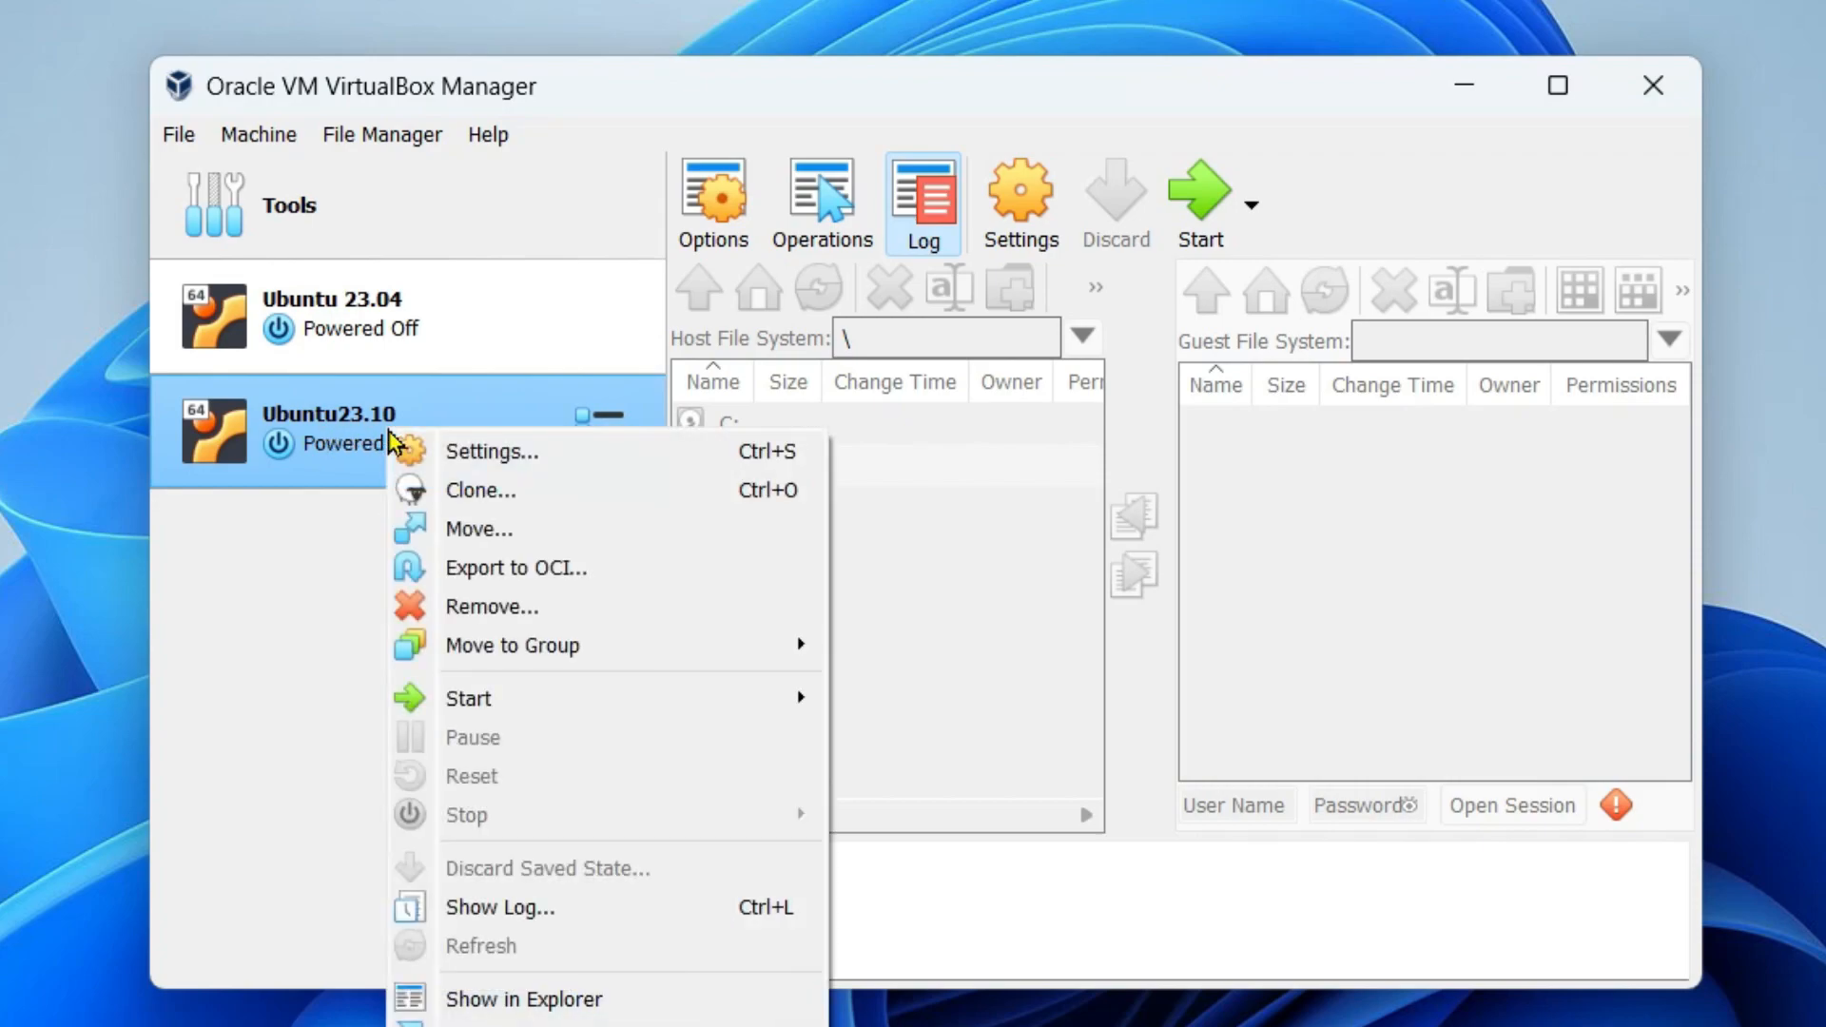
left_click(420, 449)
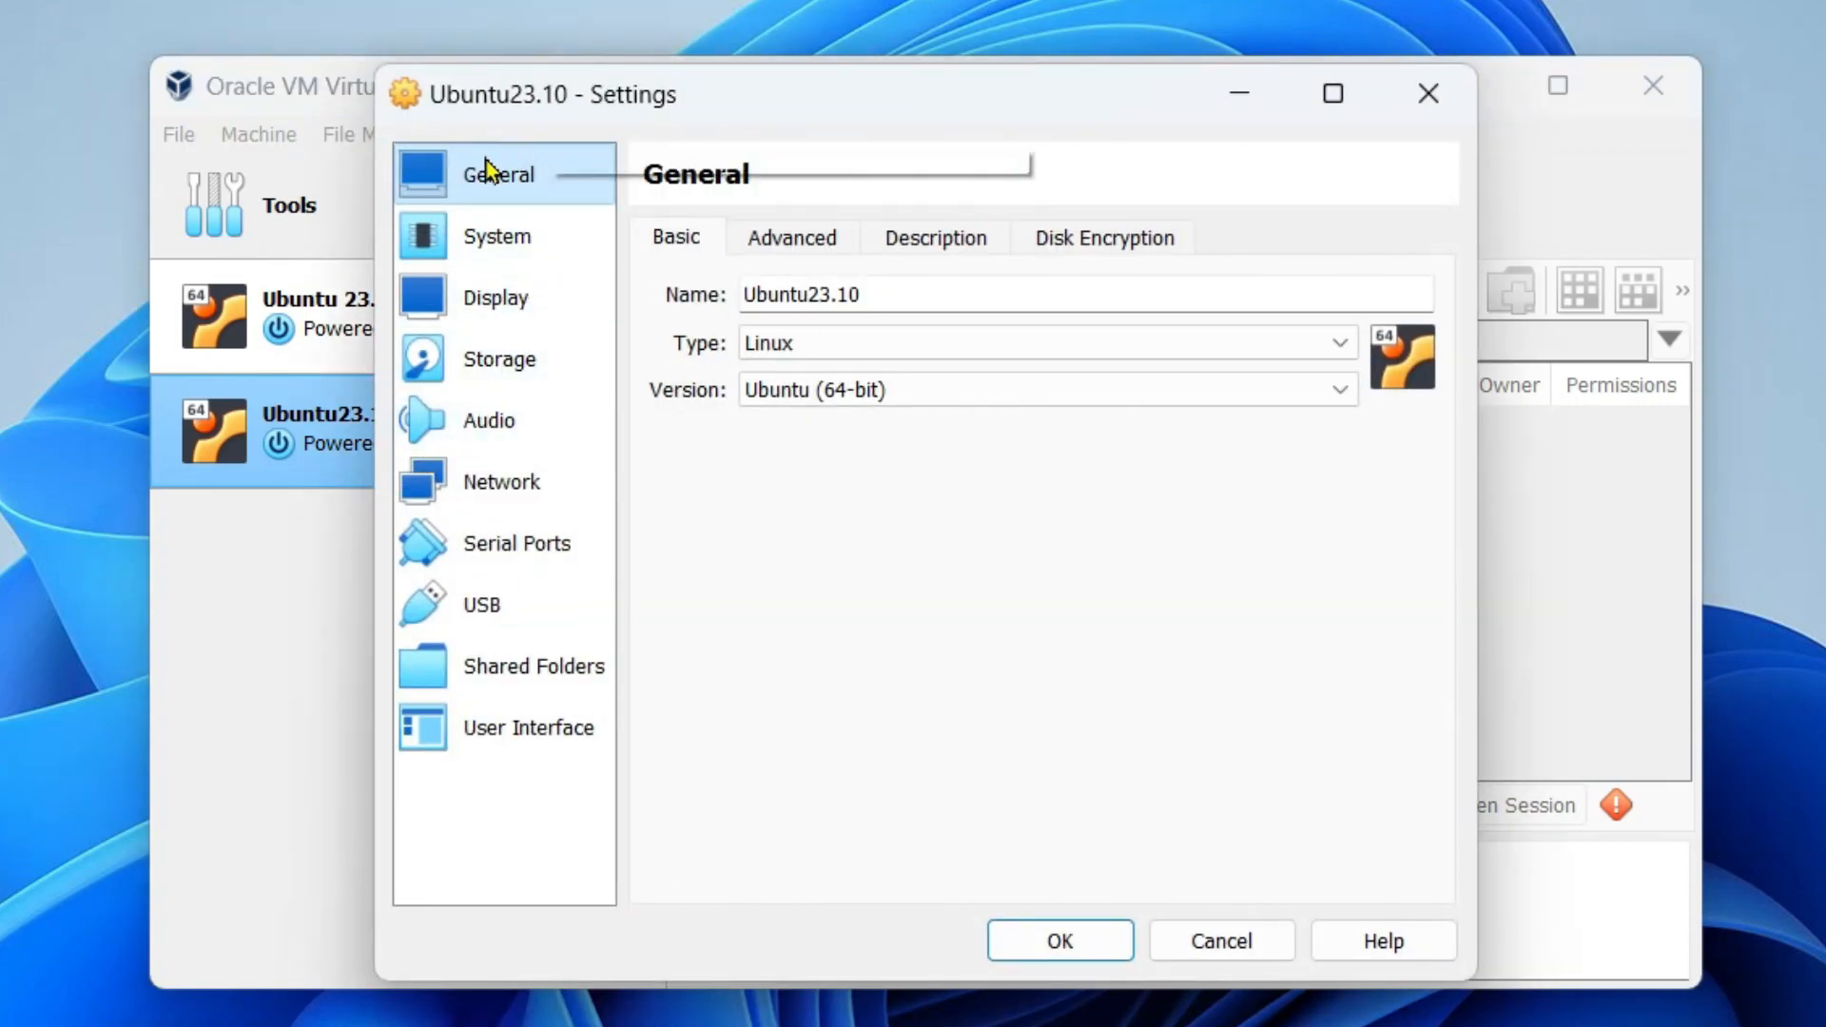
- Review the virtual machine's motherboard memory, processor allocation and acceleration settings
left_click(519, 246)
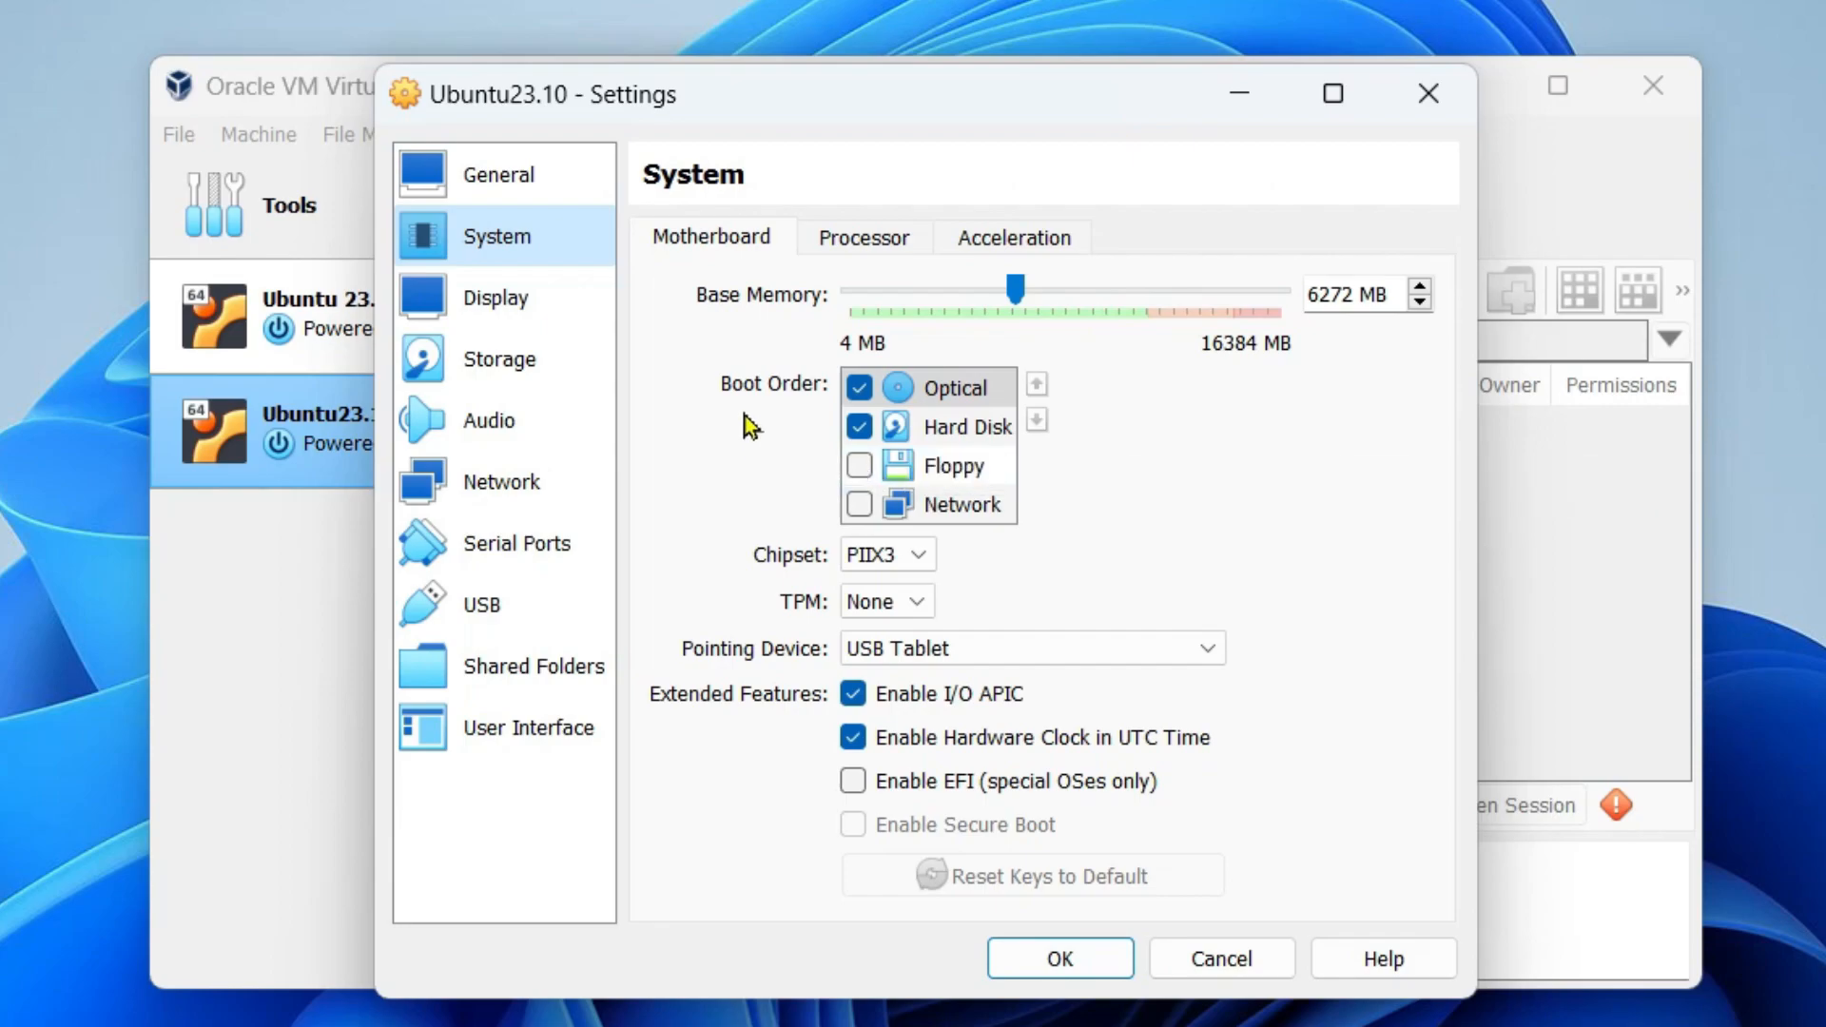
left_click(833, 247)
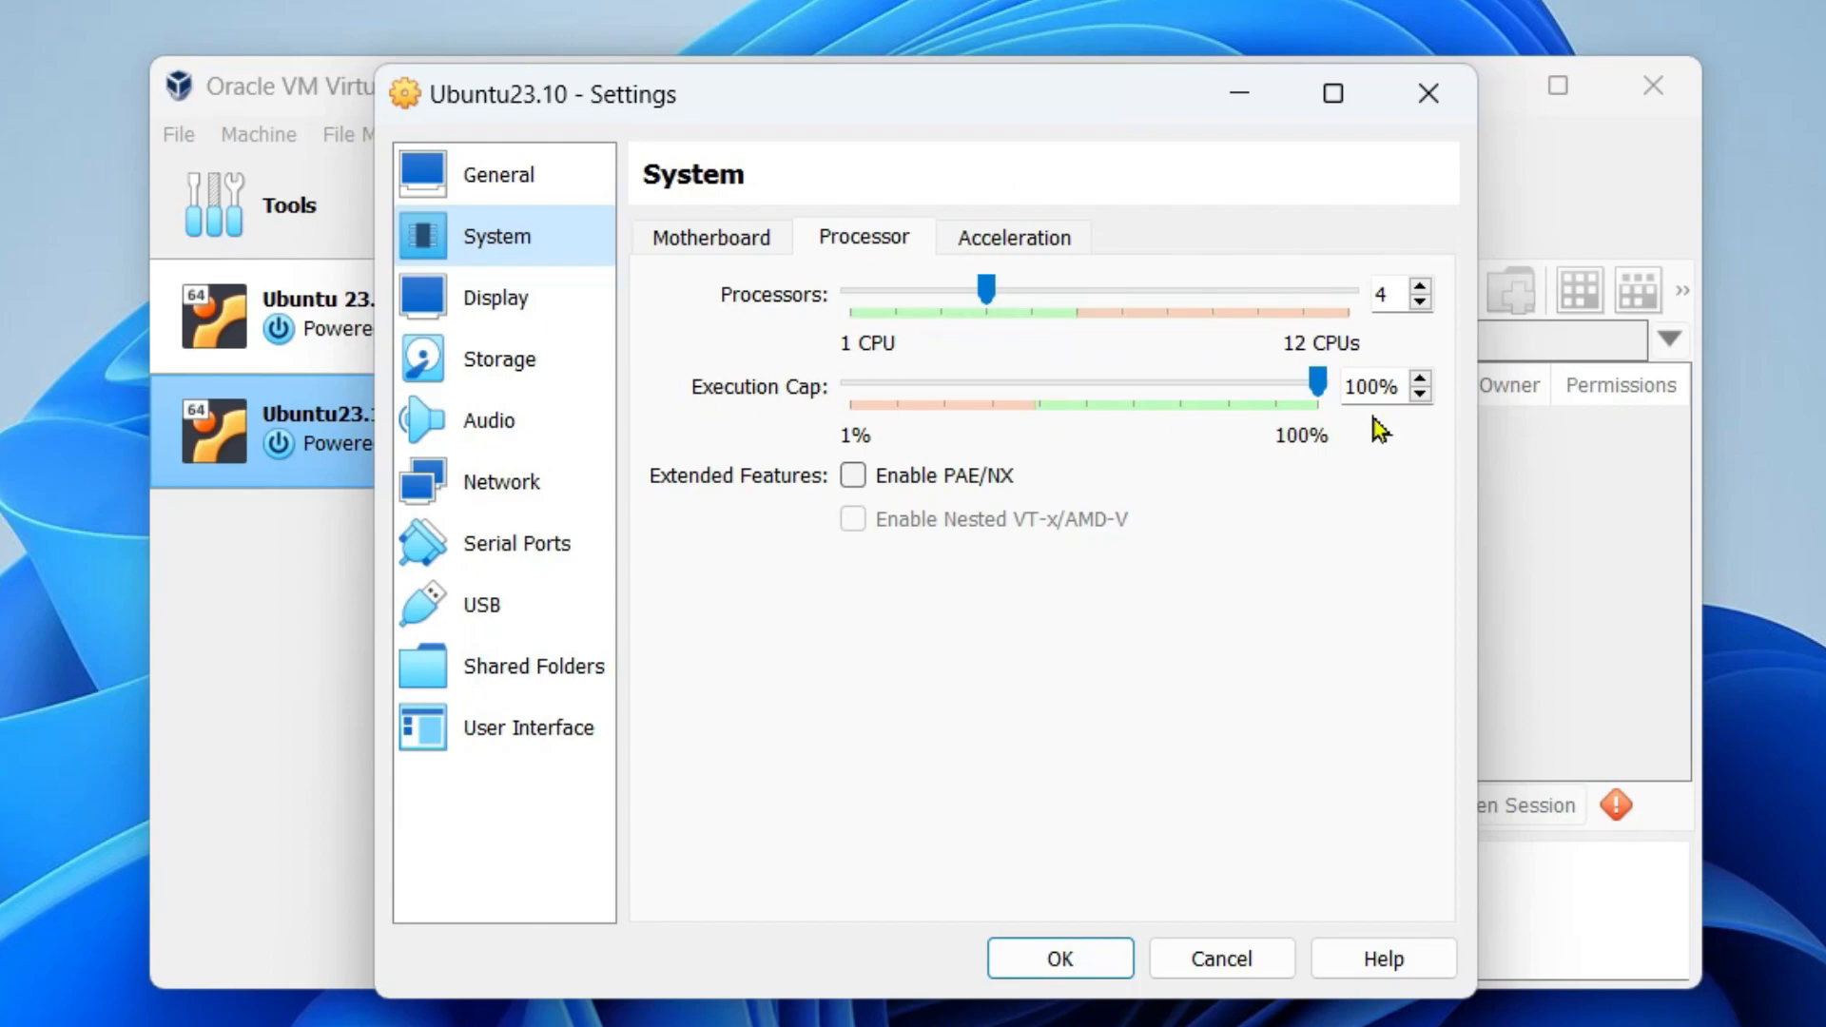
left_click(1046, 243)
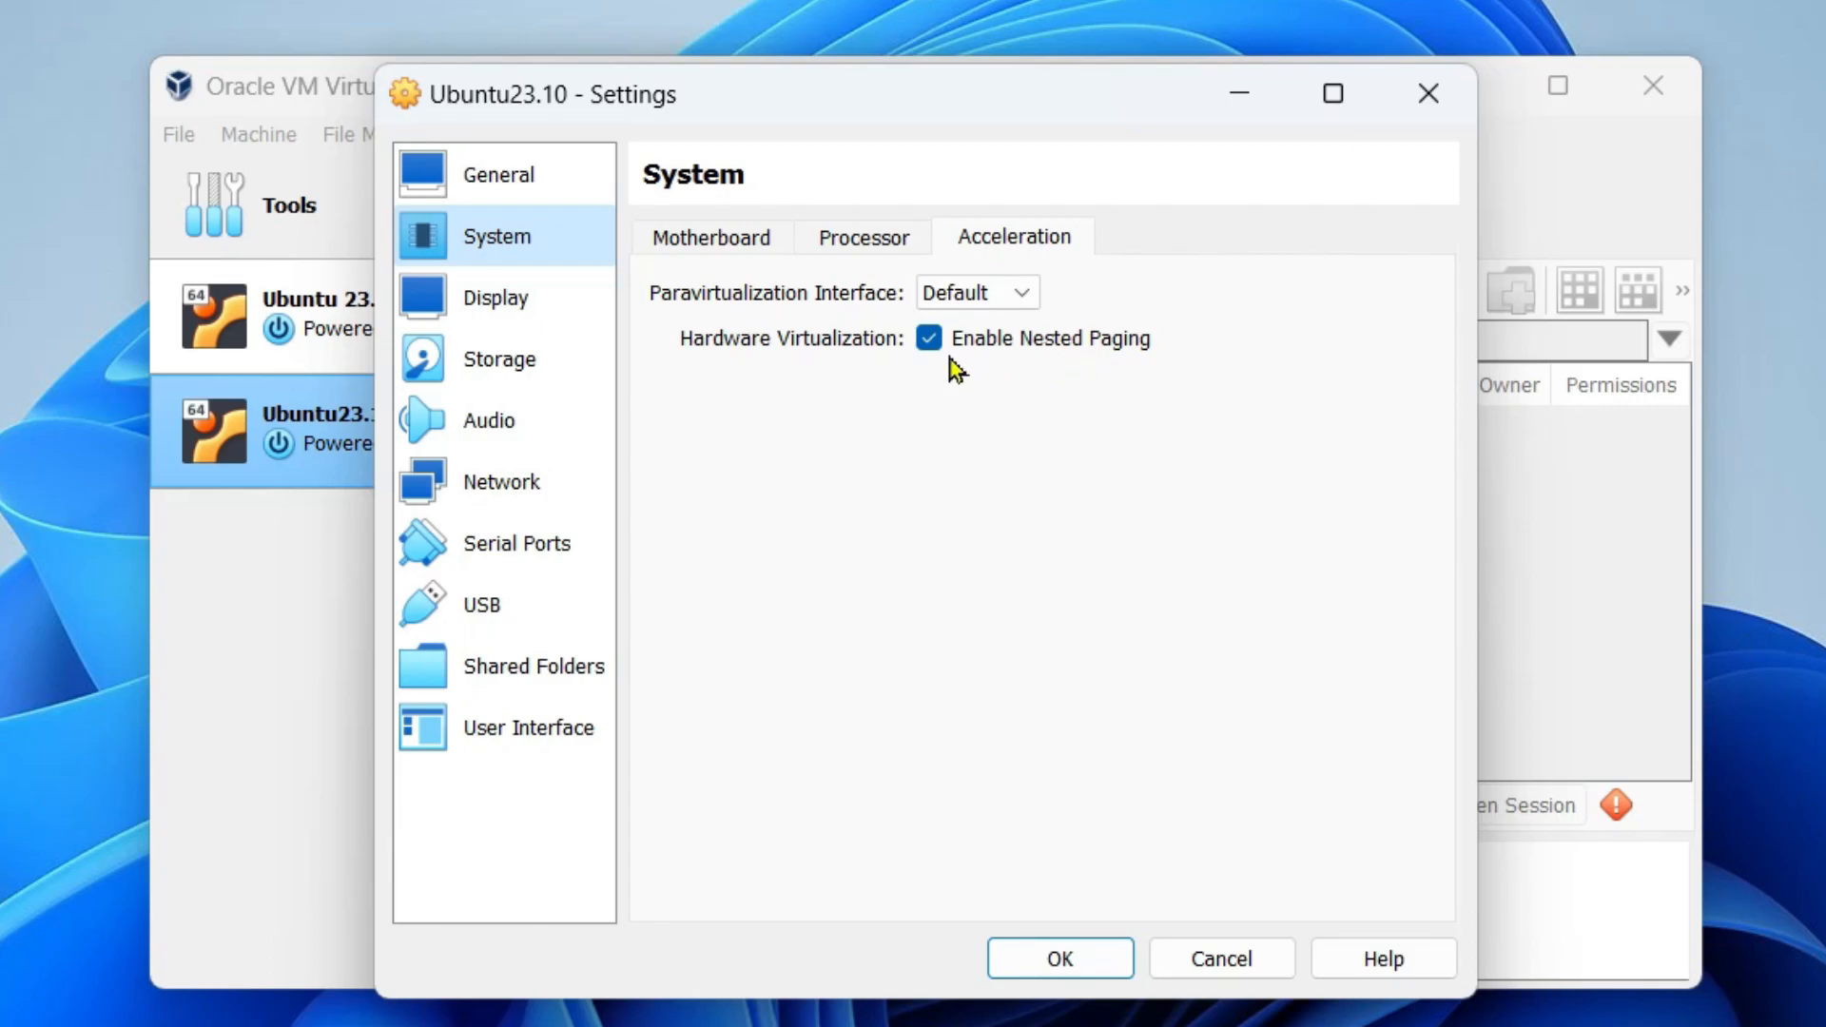
- Check the graphics controller options for the virtual machine's display, keep VMSVGA, and accept the settings
left_click(487, 307)
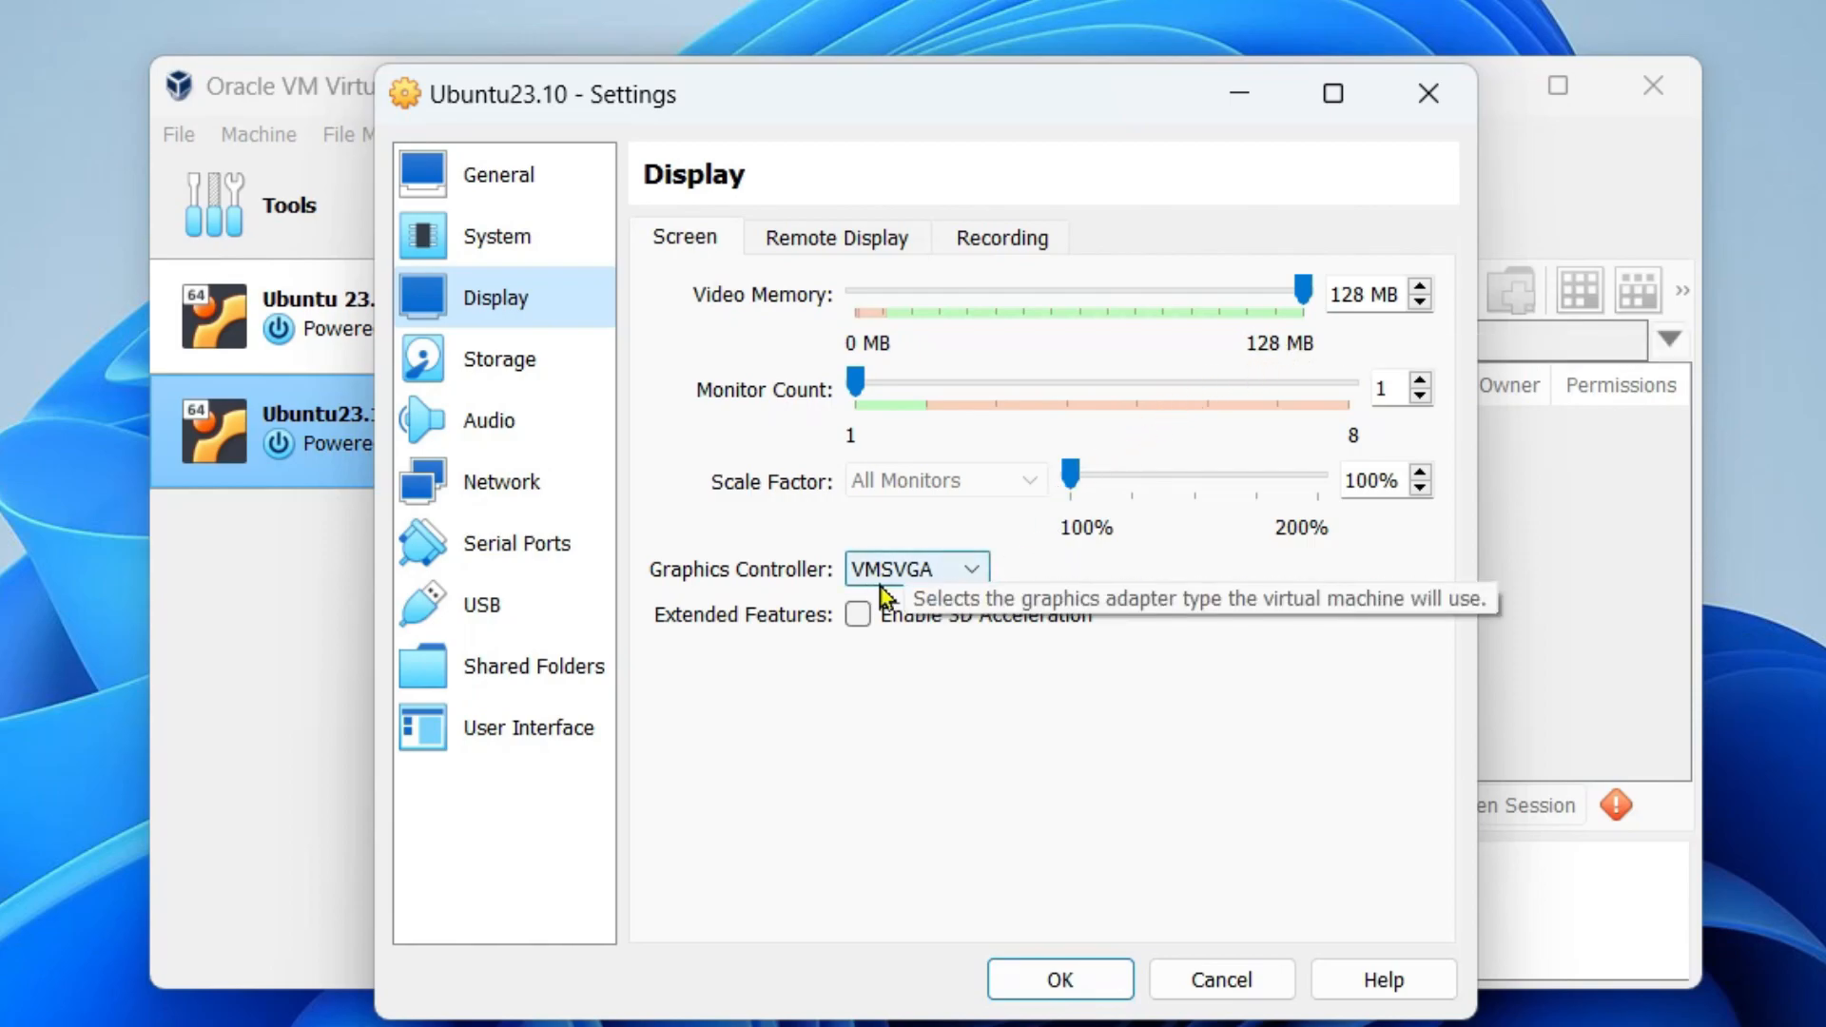
left_click(969, 576)
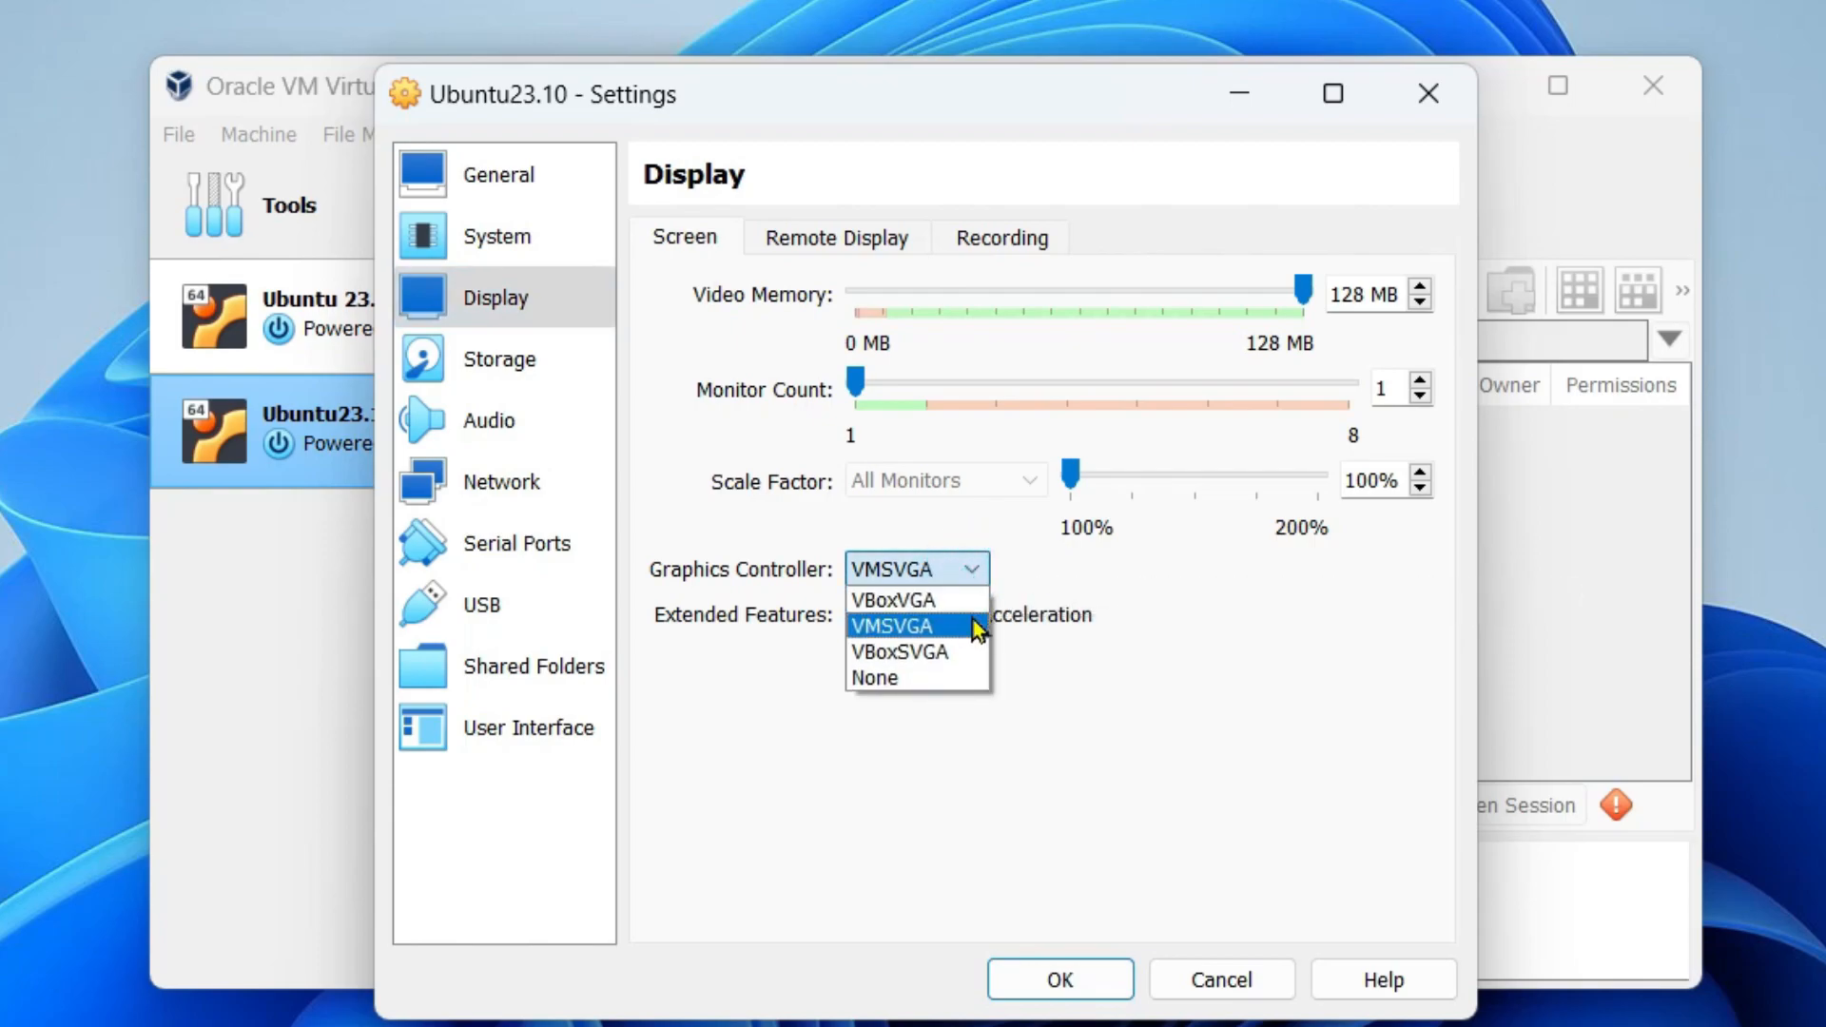
left_click(1233, 681)
left_click(1107, 990)
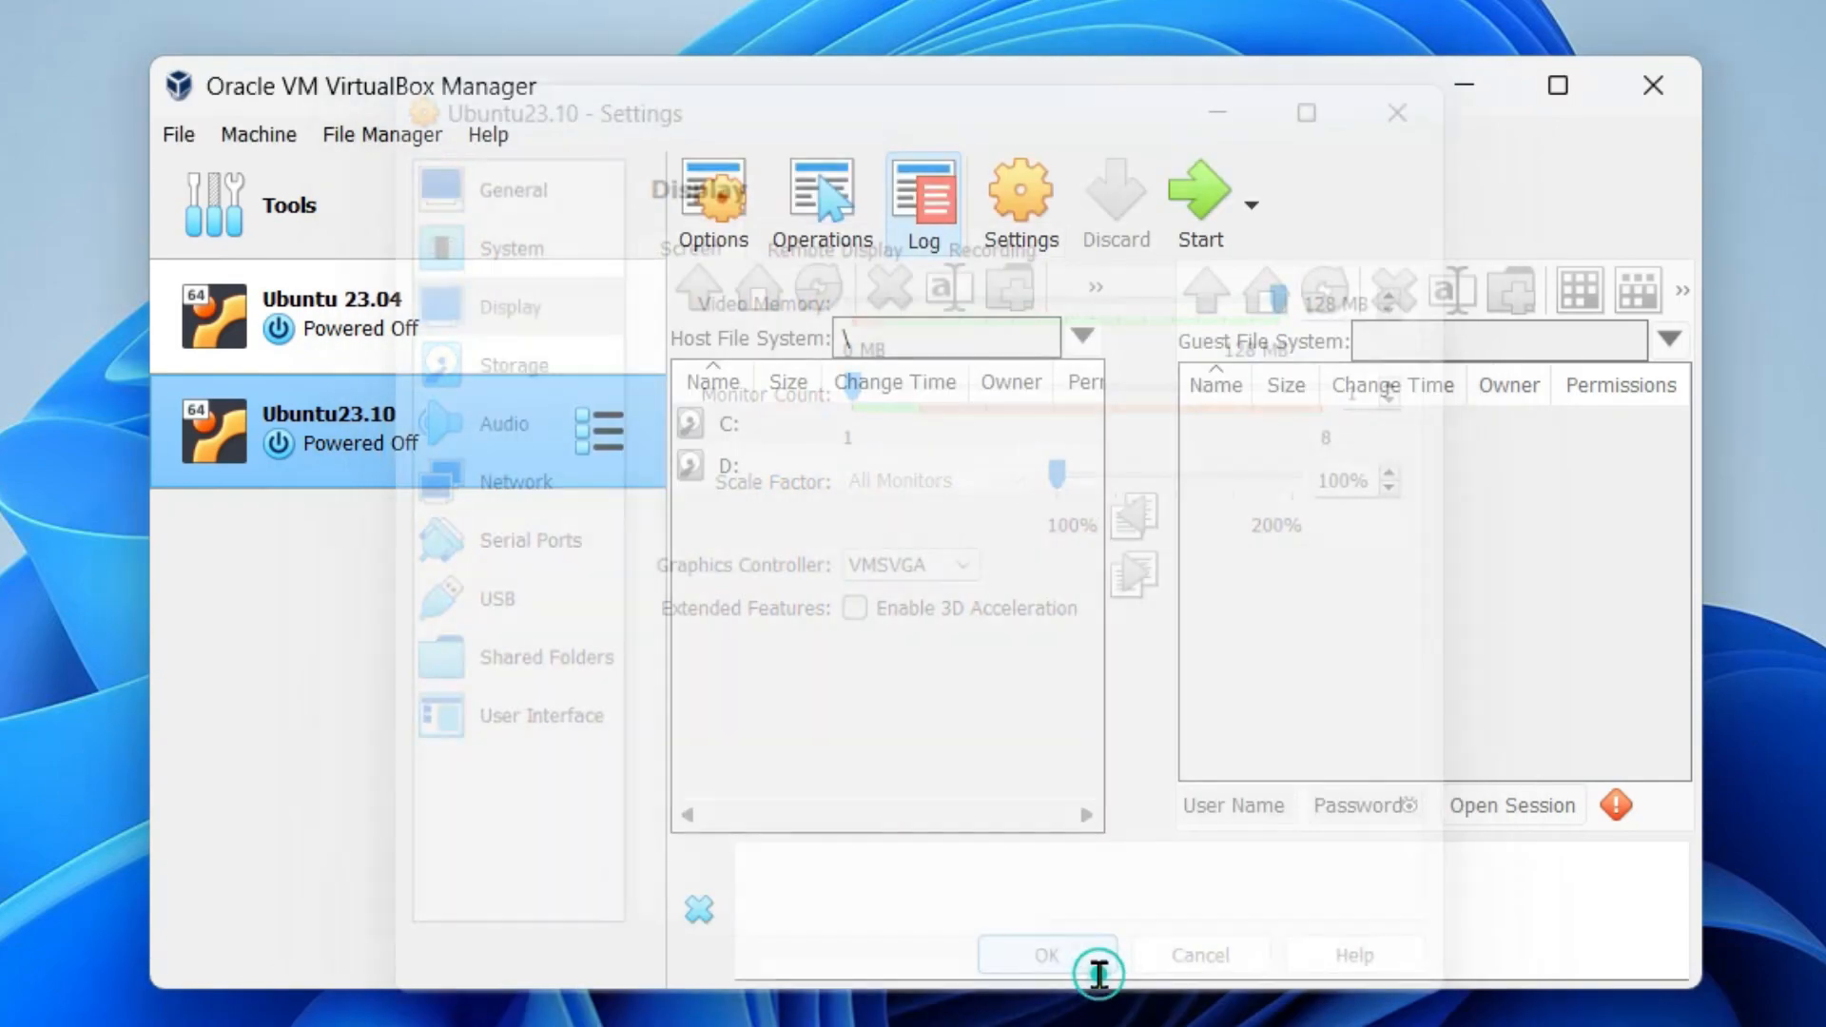
- Start the Ubuntu23.10 virtual machine and log in to the listed user with the account password
left_click(447, 457)
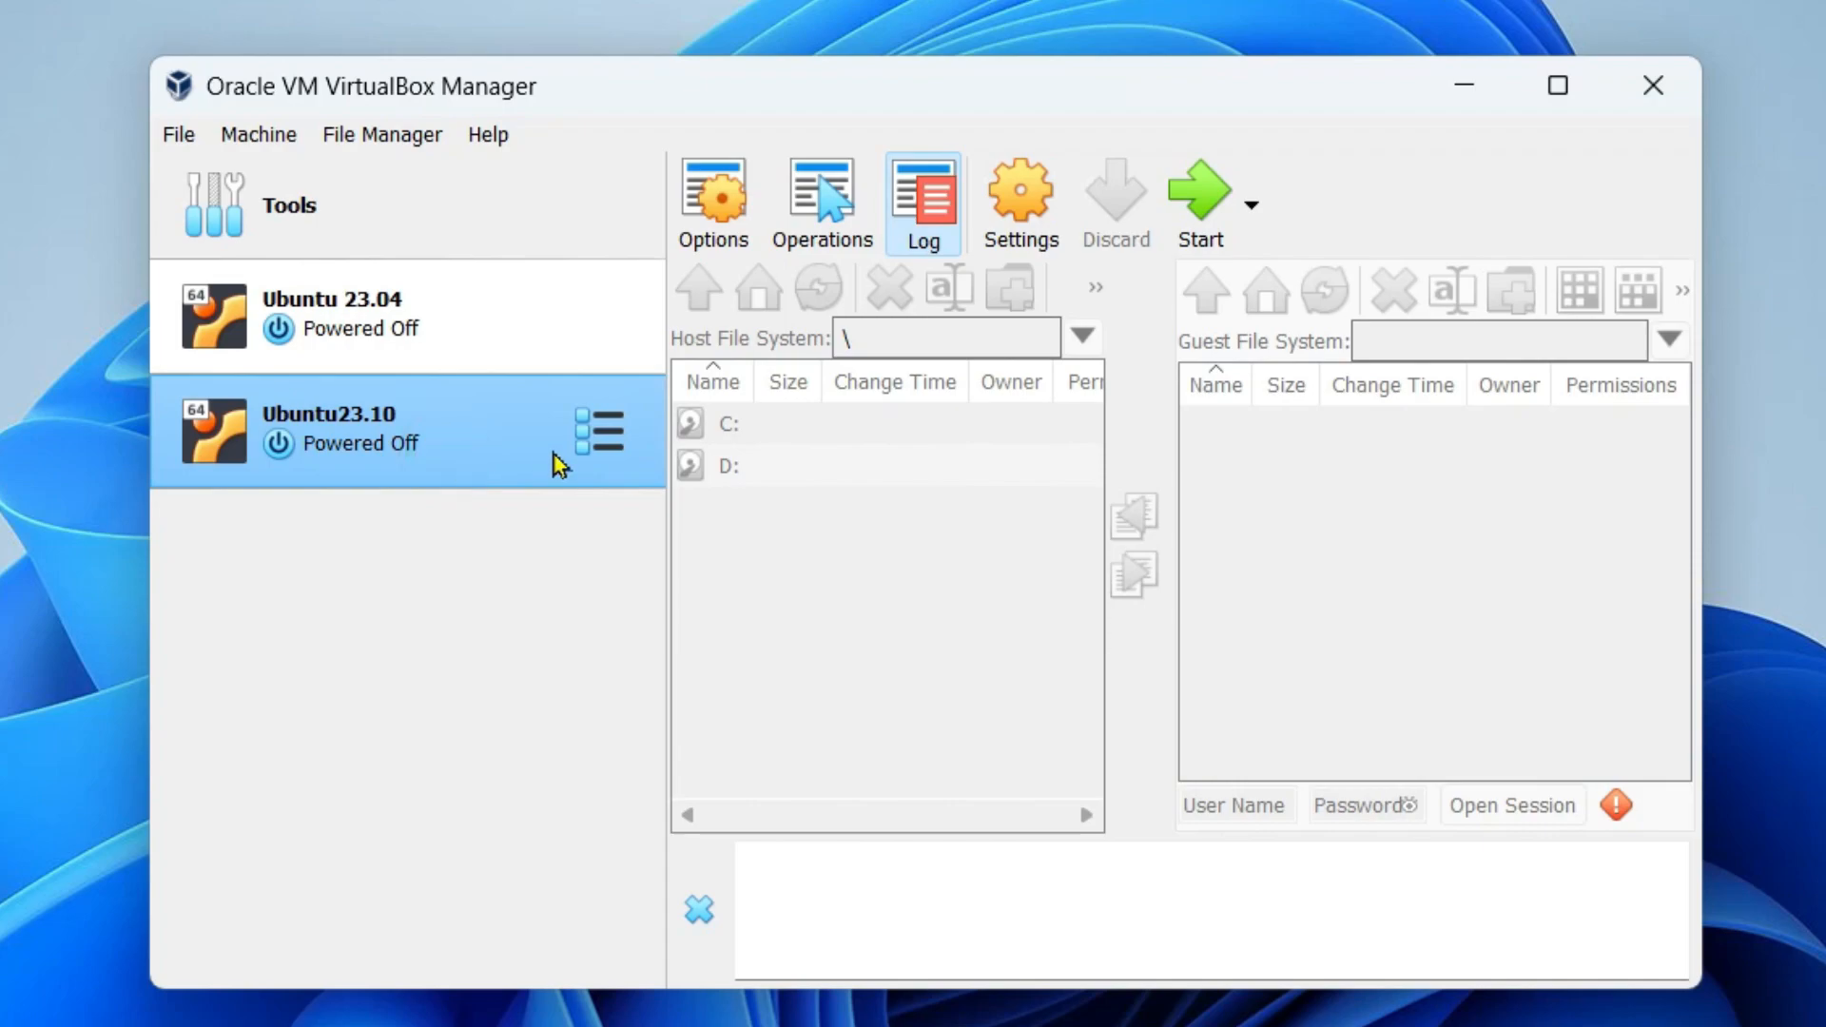
left_click(1189, 230)
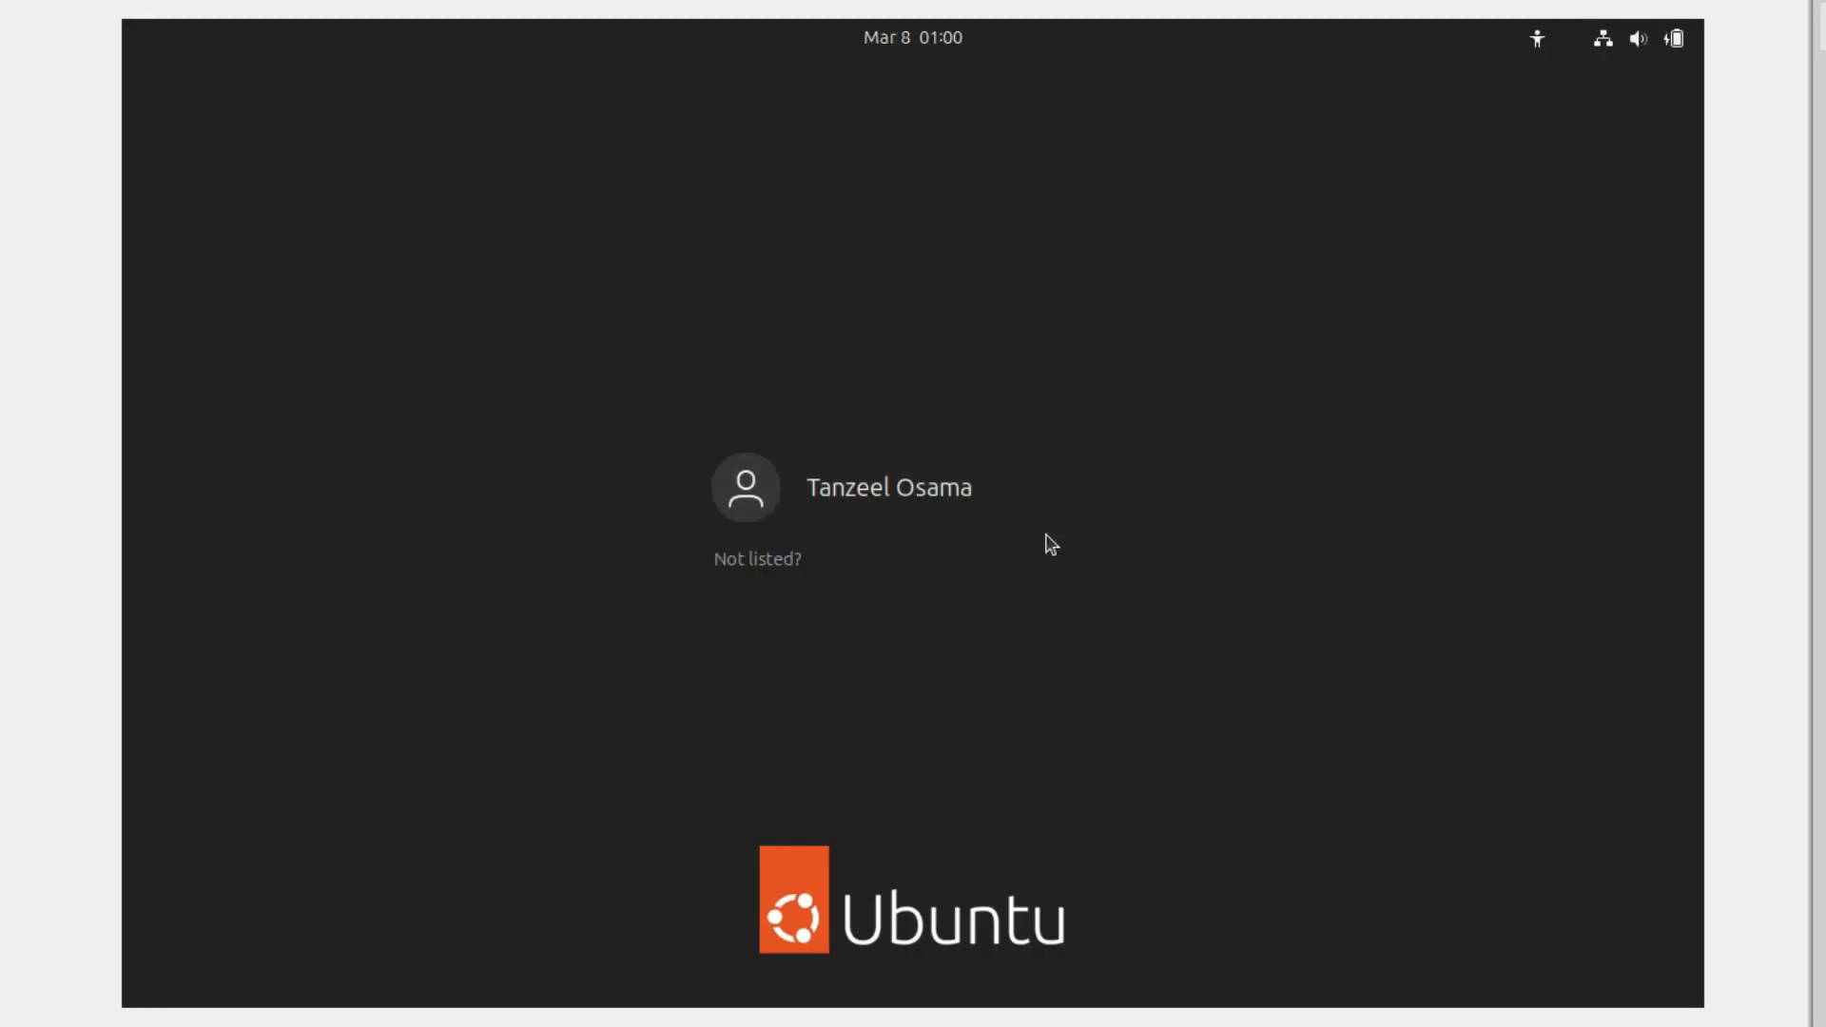
left_click(962, 514)
type("******")
key("Return")
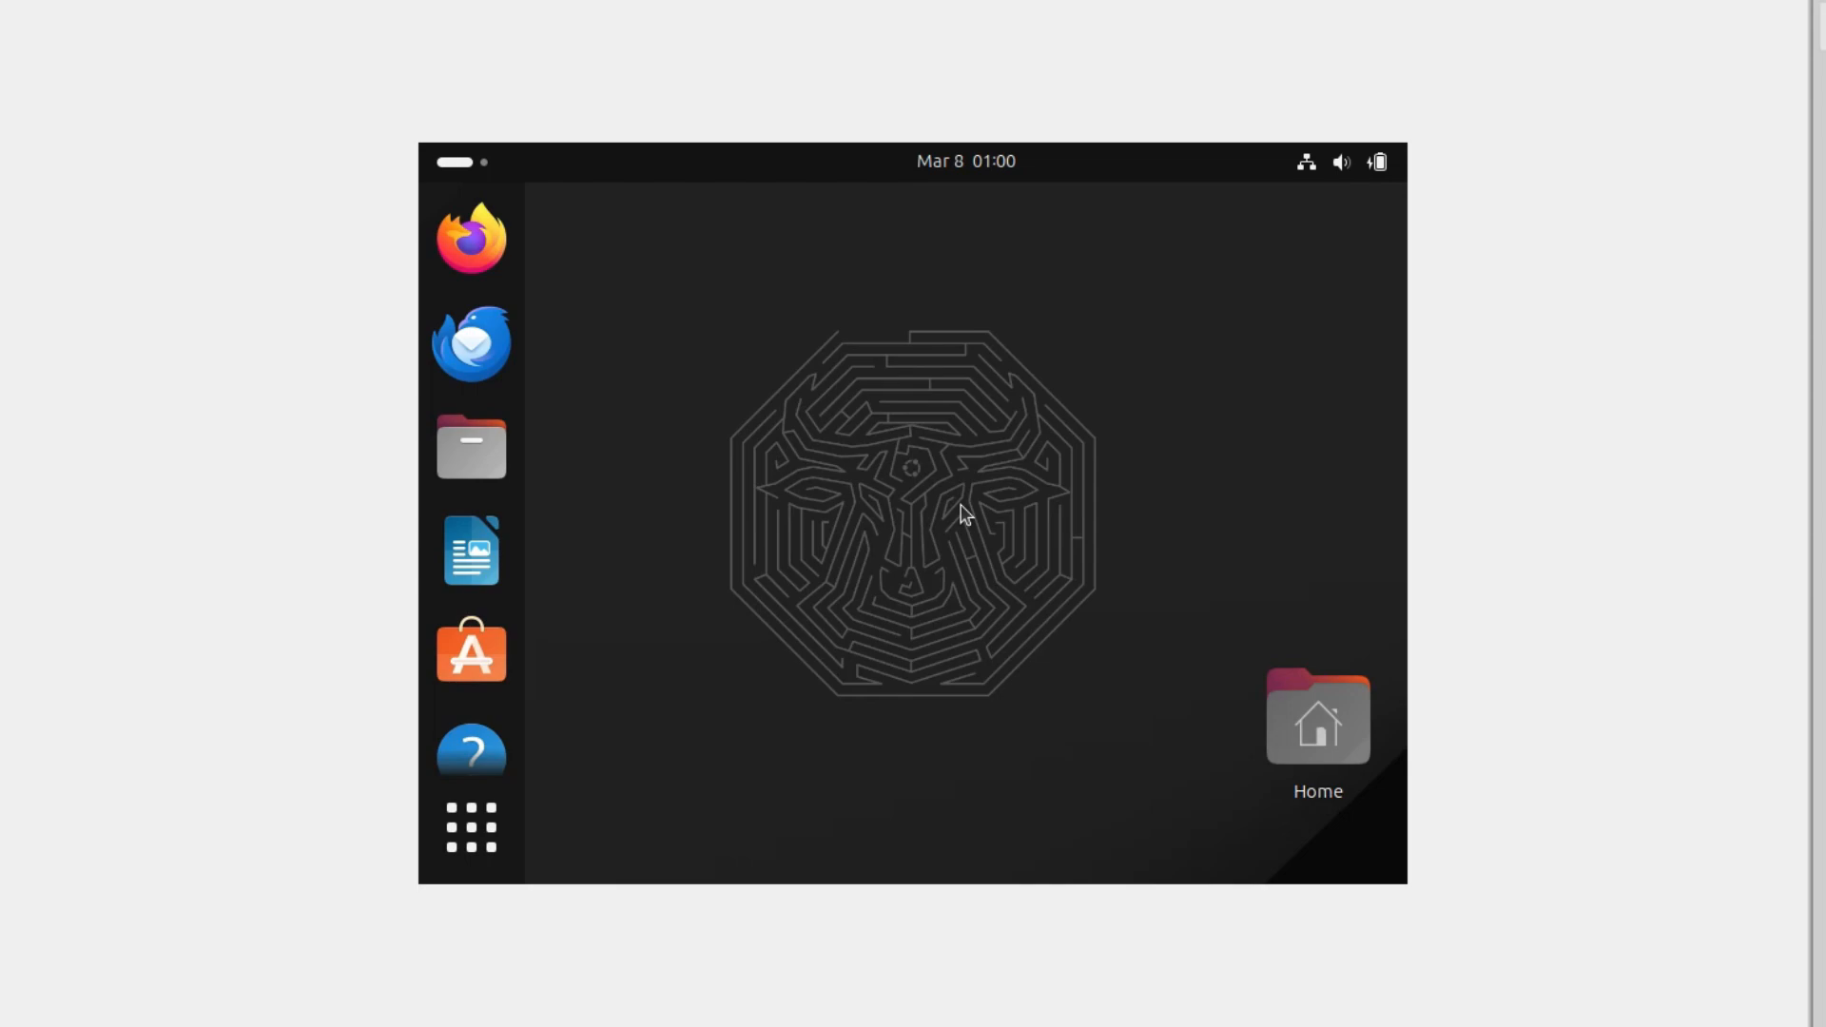
- Set the Ubuntu display resolution to 1920 × 1080 (16:9) and keep the change
right_click(965, 514)
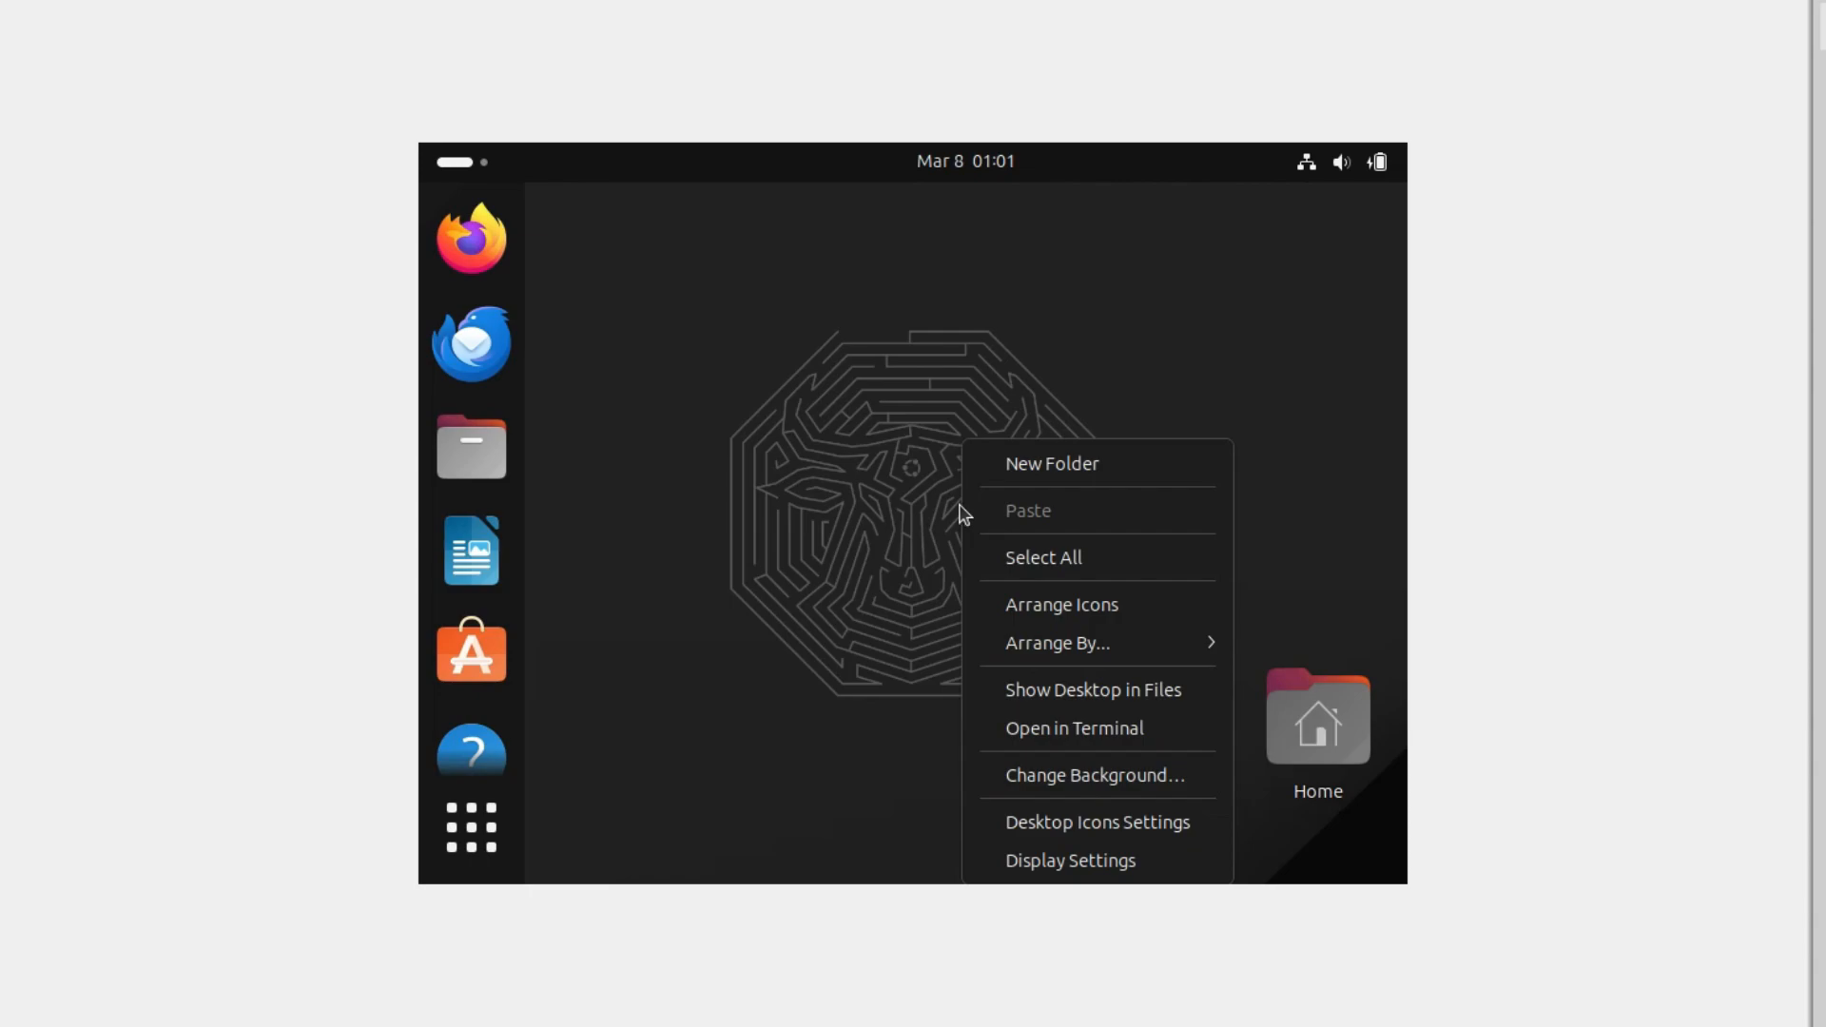
left_click(1111, 862)
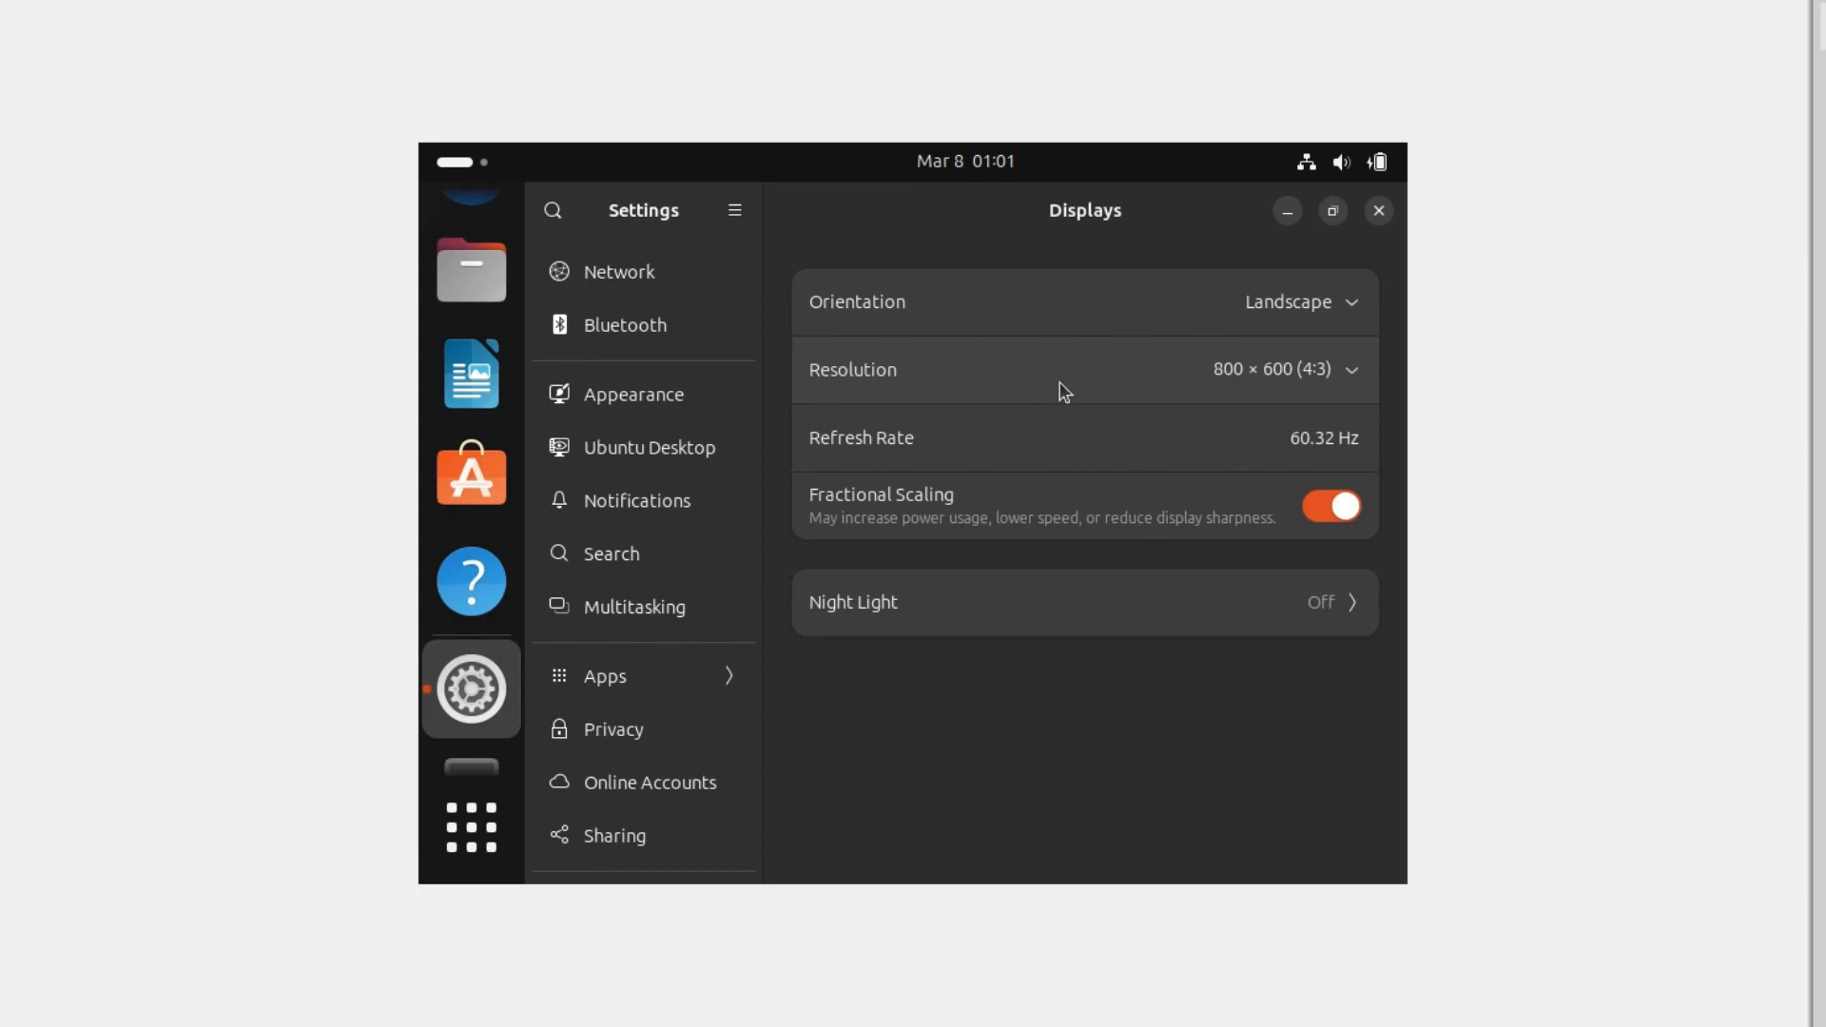
left_click(1301, 386)
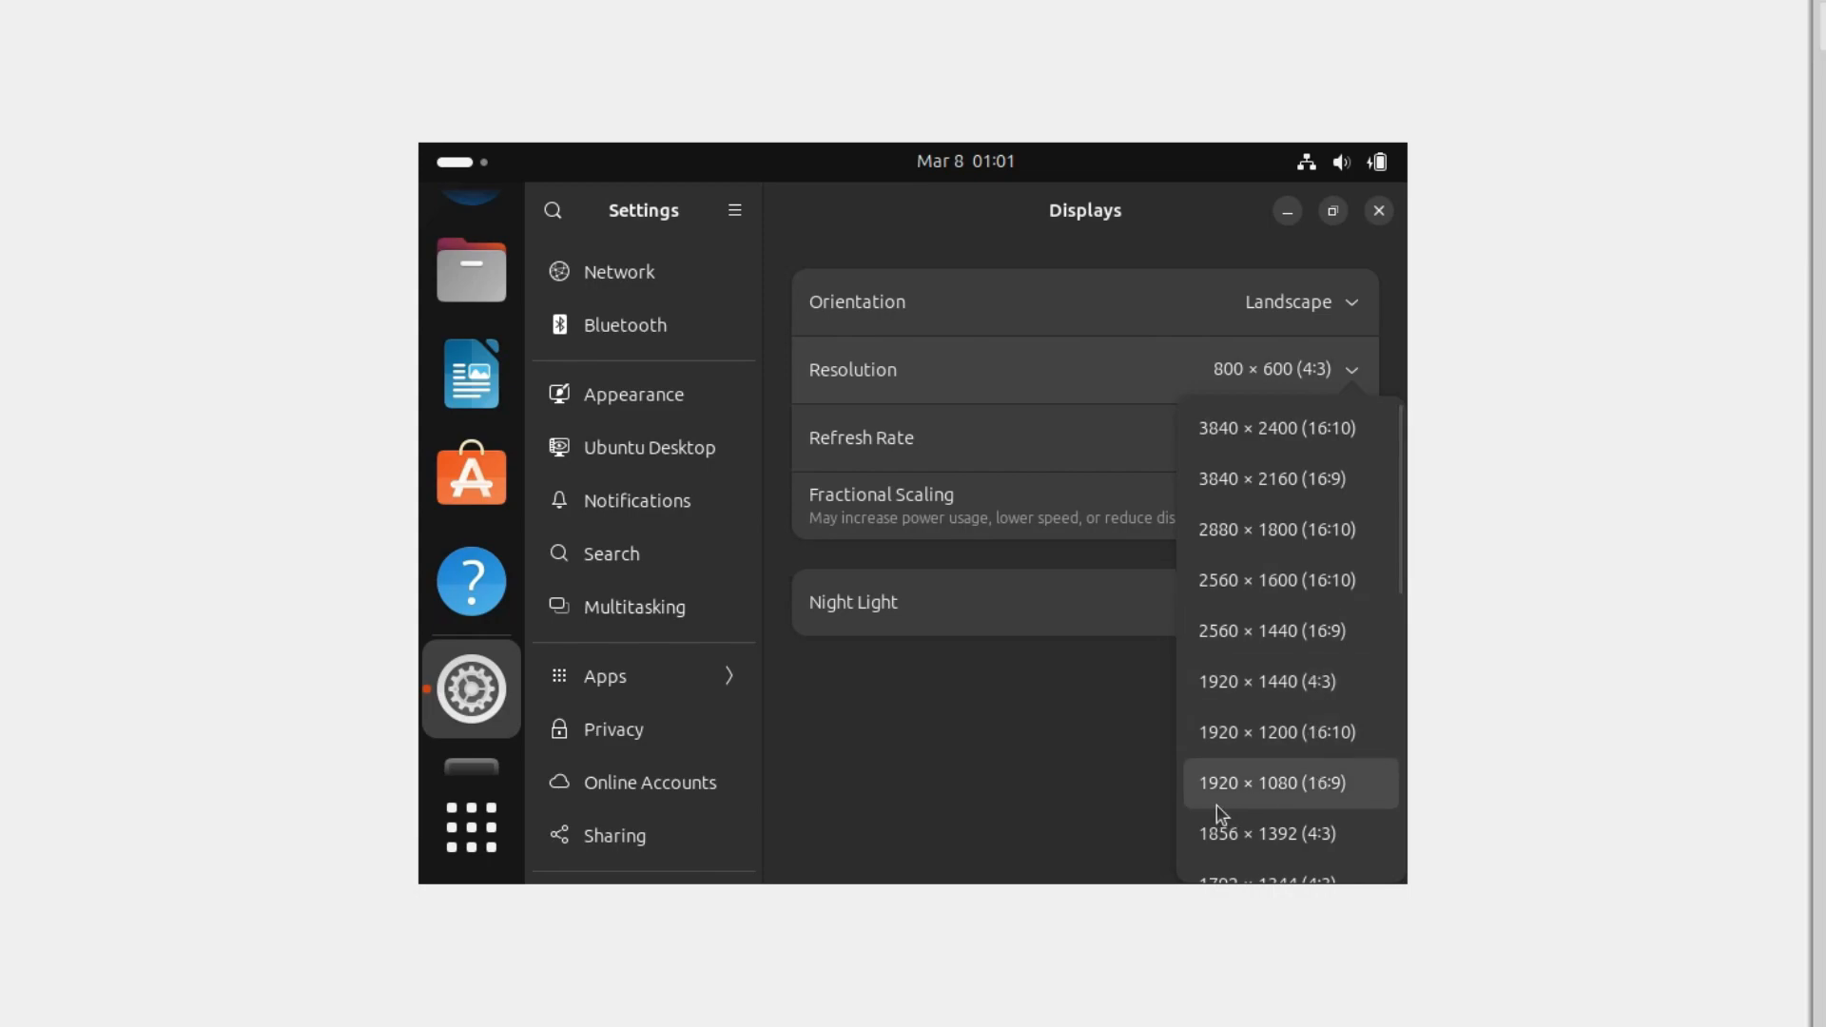
left_click(1278, 805)
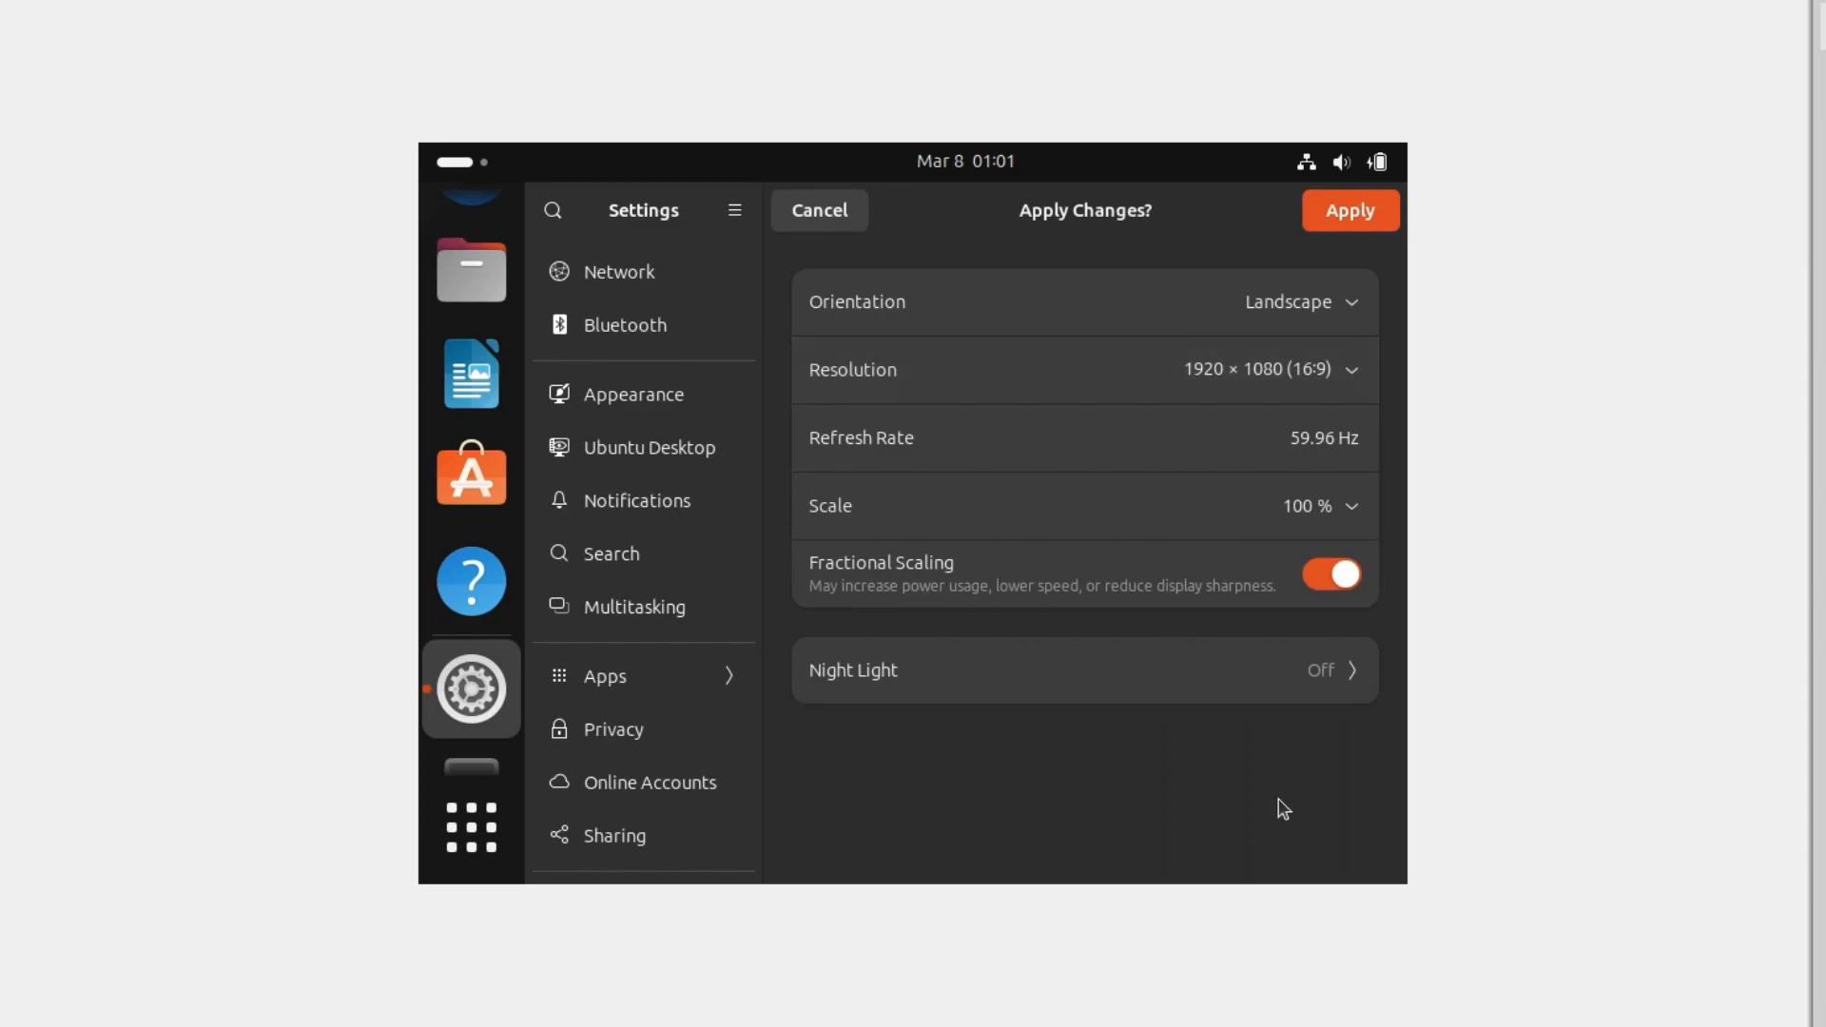
left_click(1372, 209)
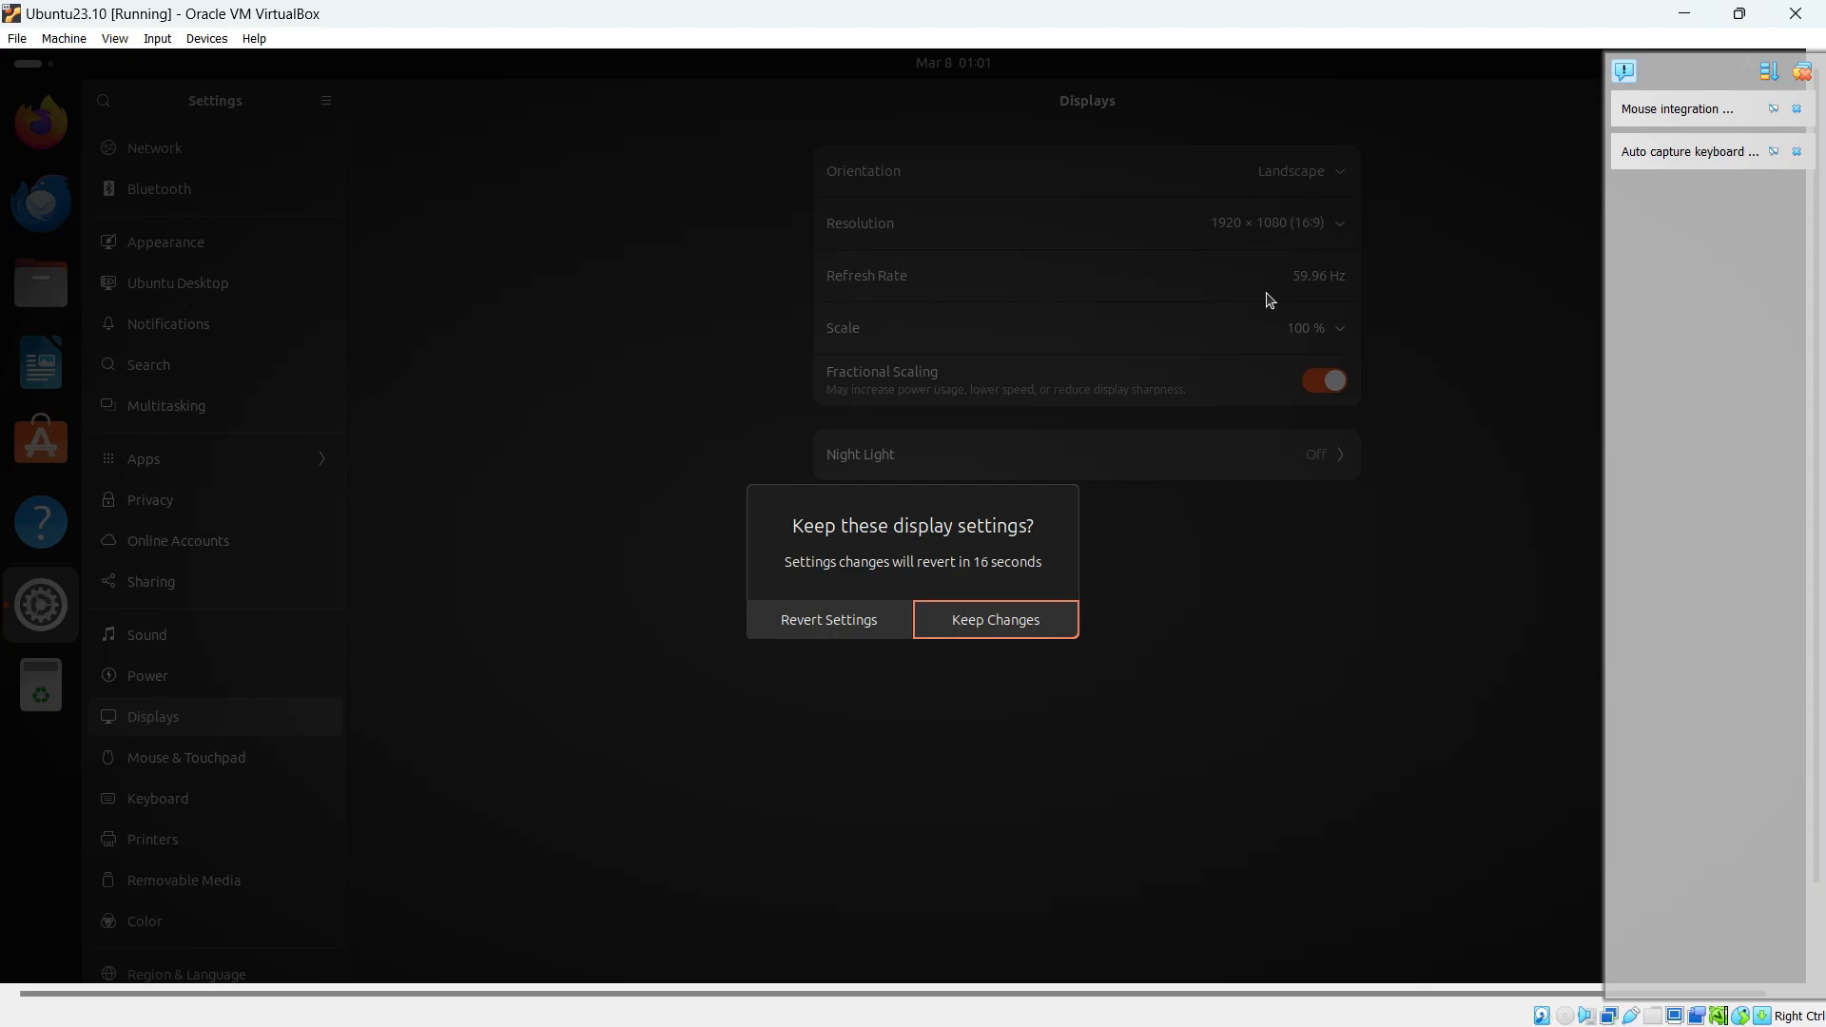
left_click(1040, 623)
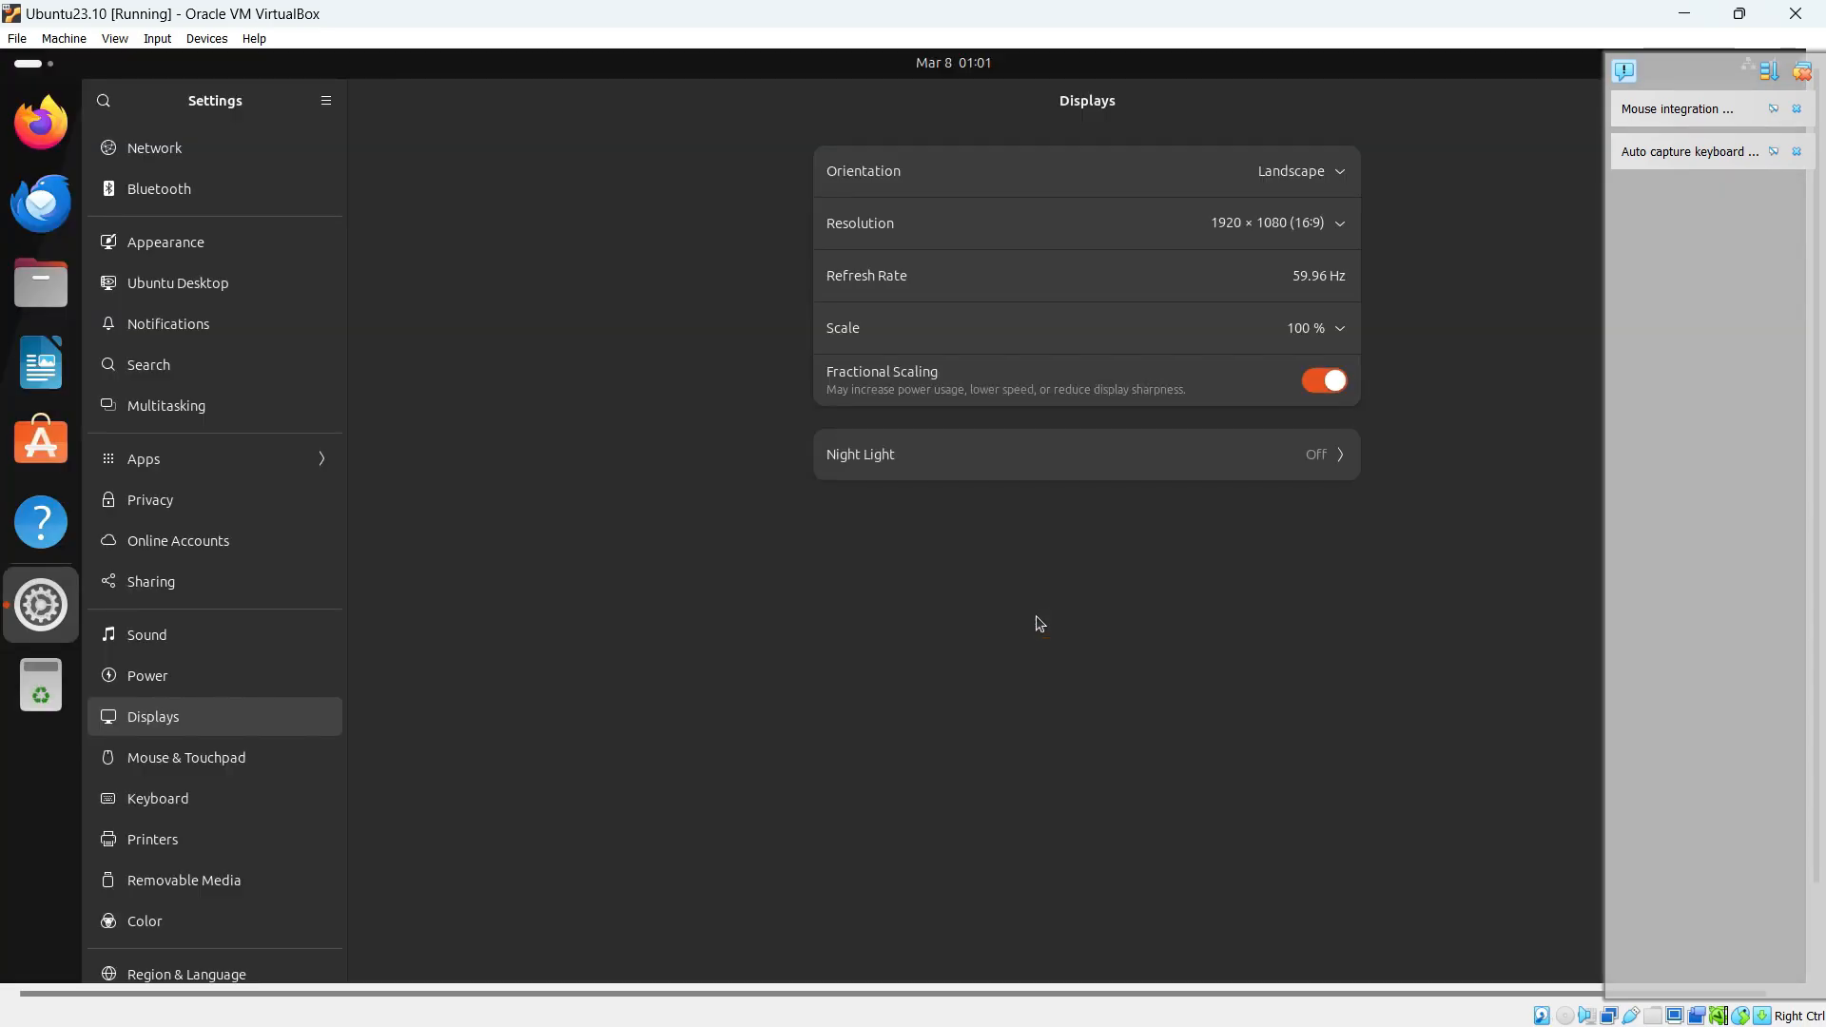
- Set the display scale to 125 %, dismissing the VirtualBox notifications, and keep the change
left_click(1321, 335)
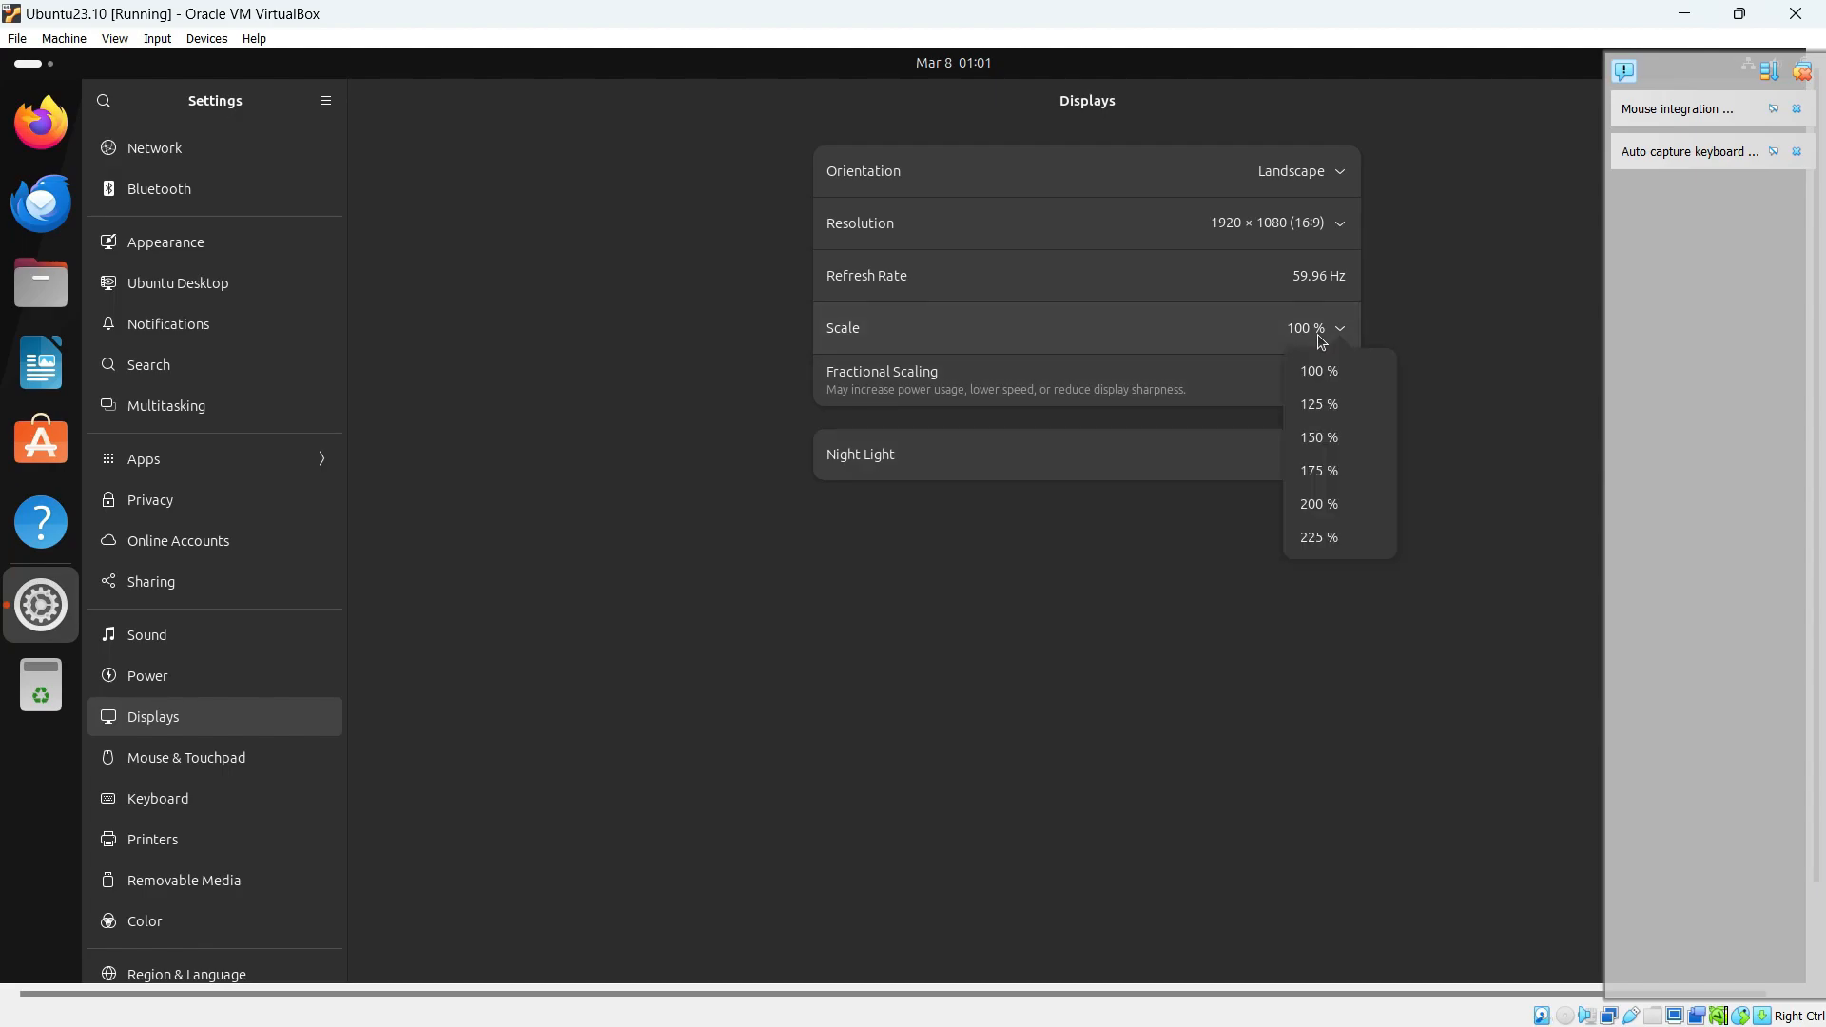
left_click(1369, 407)
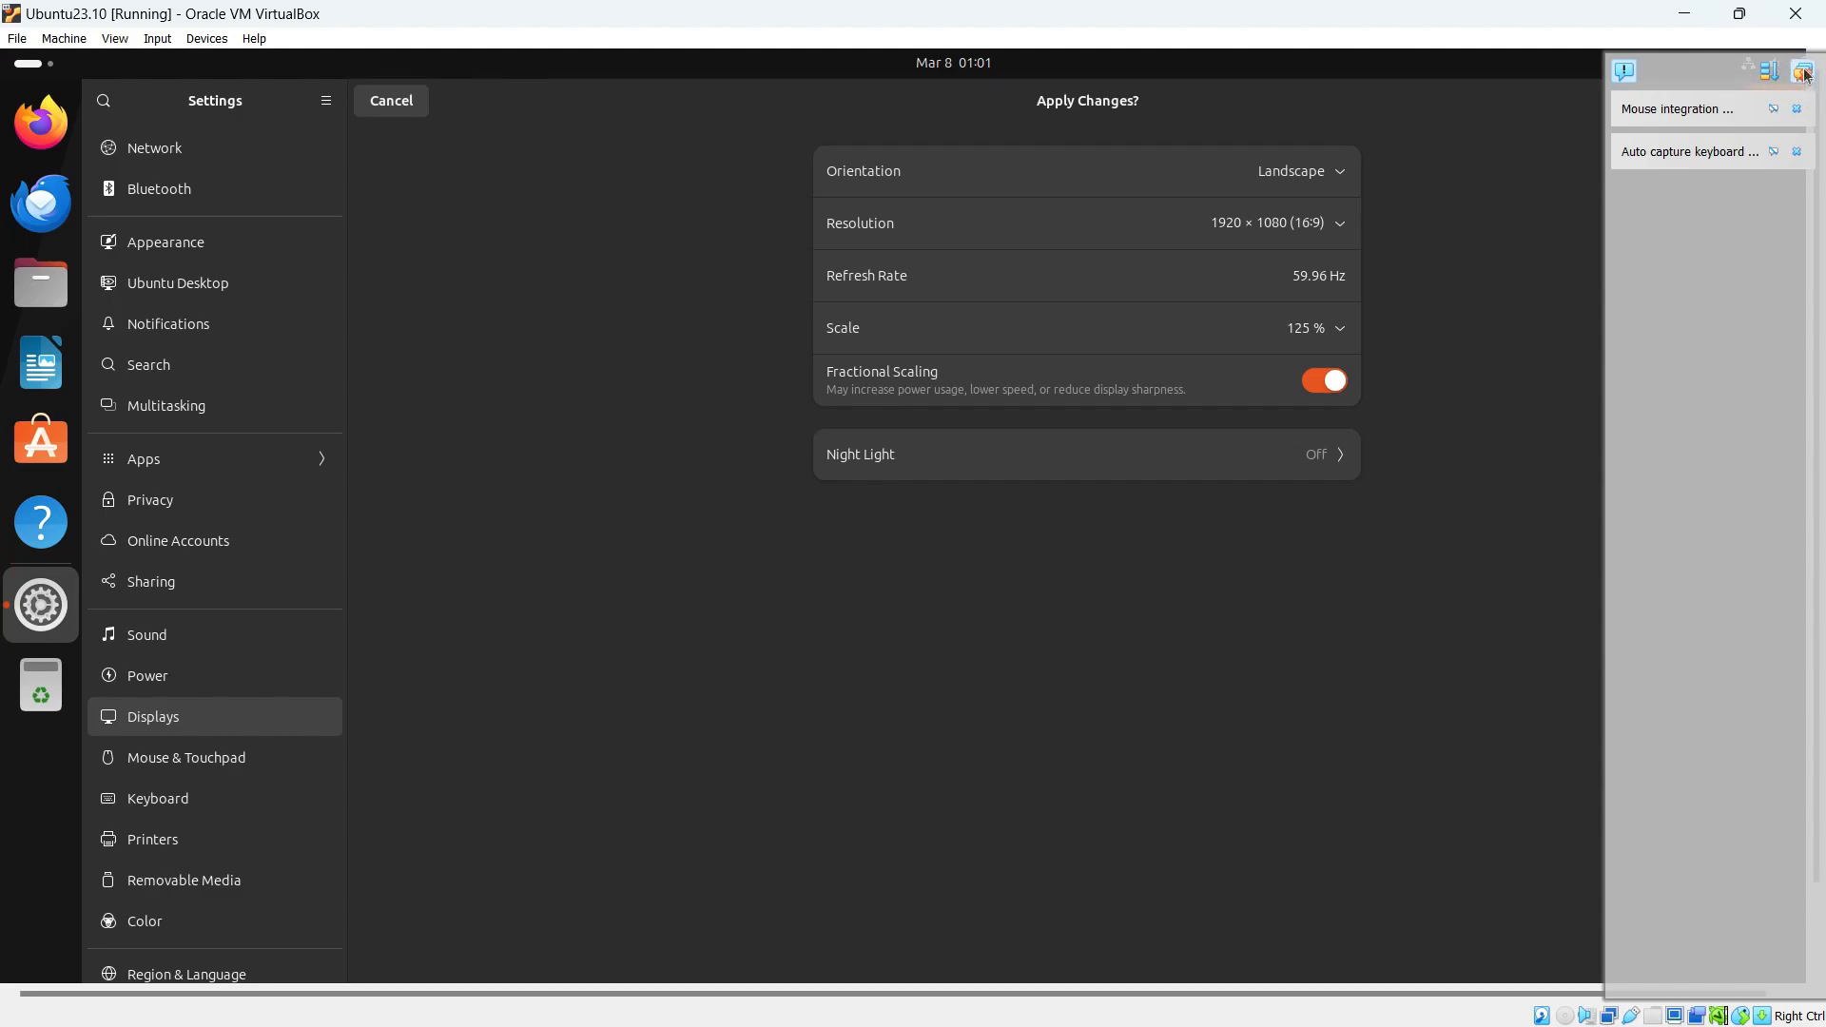
left_click(1806, 72)
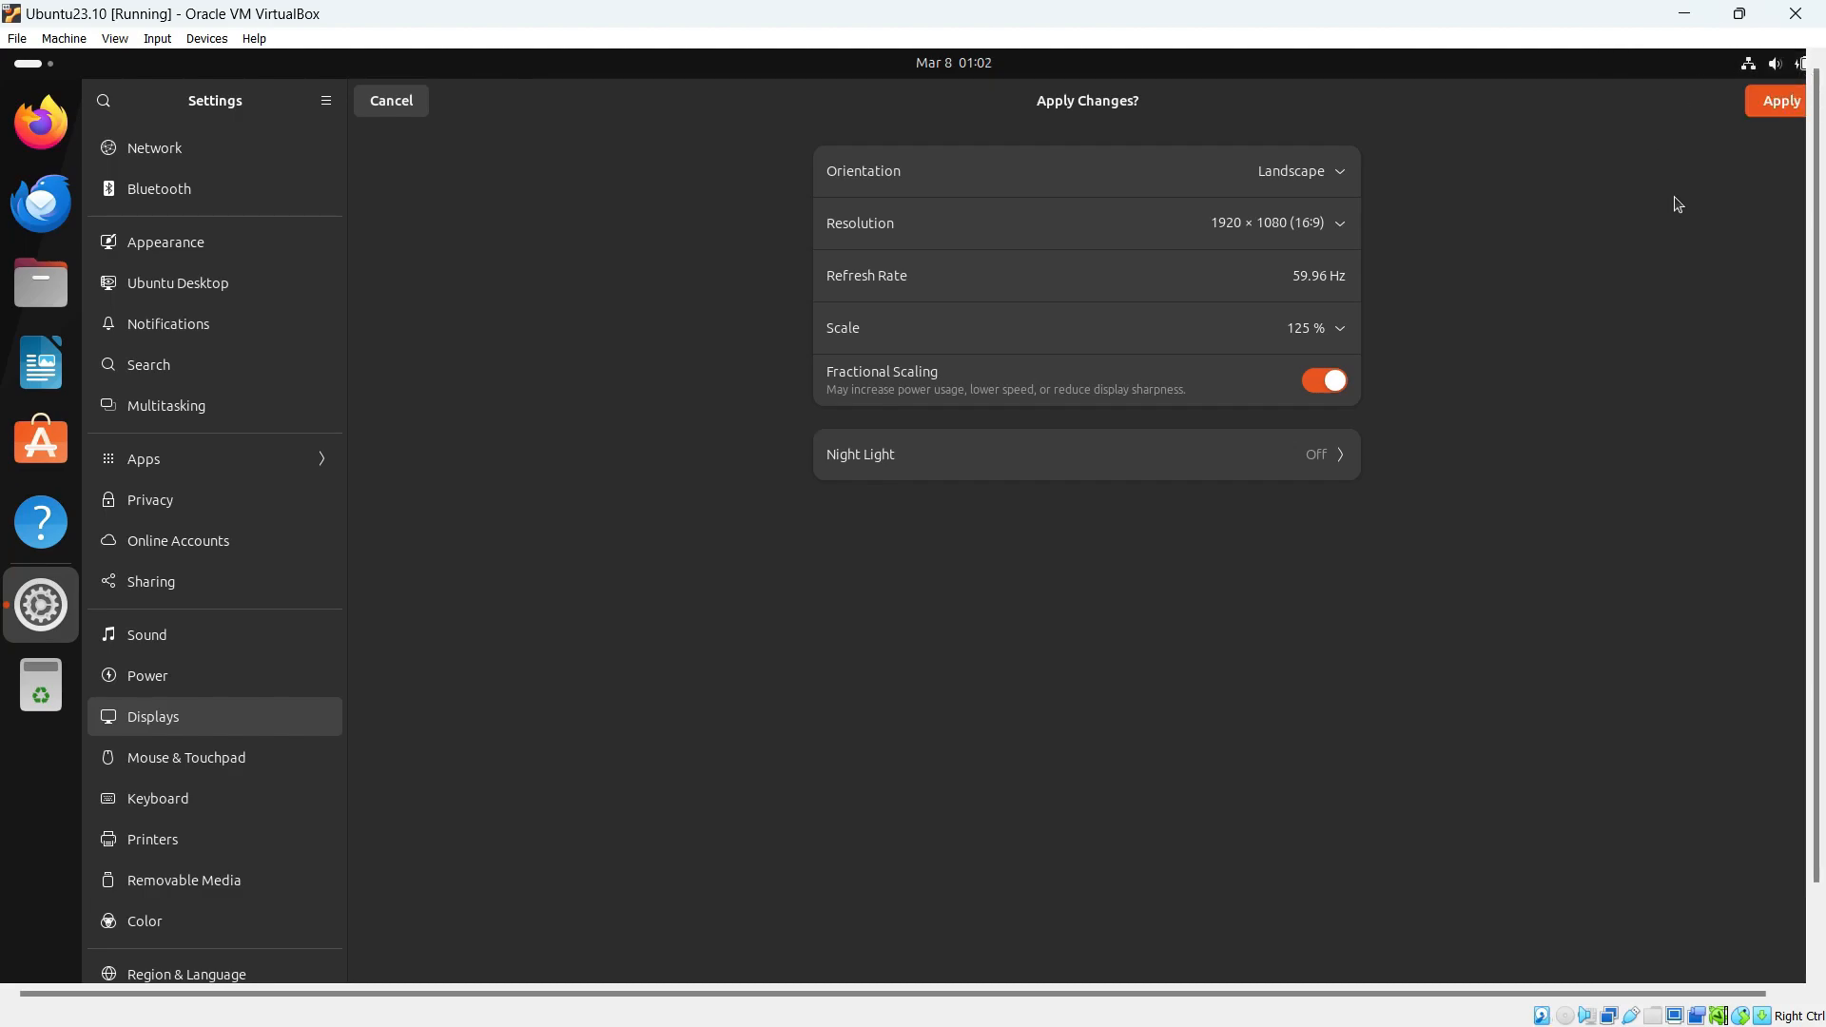
left_click(1765, 111)
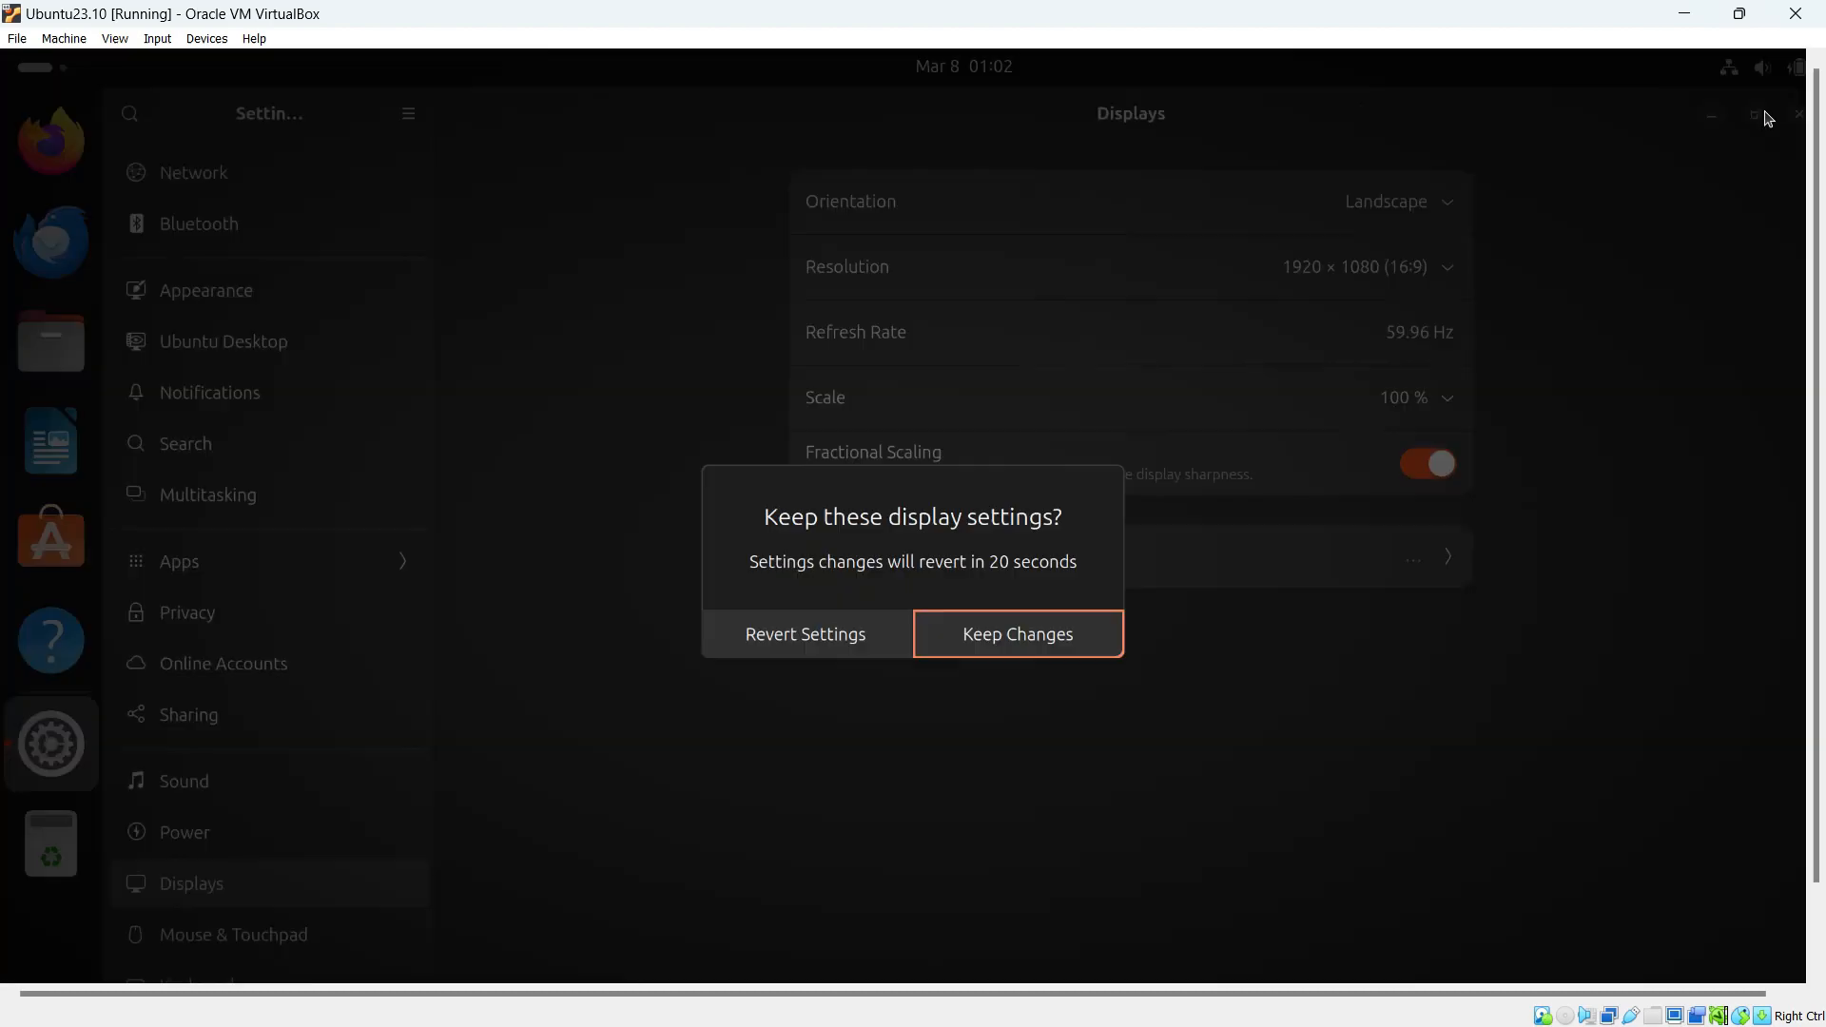
left_click(1068, 643)
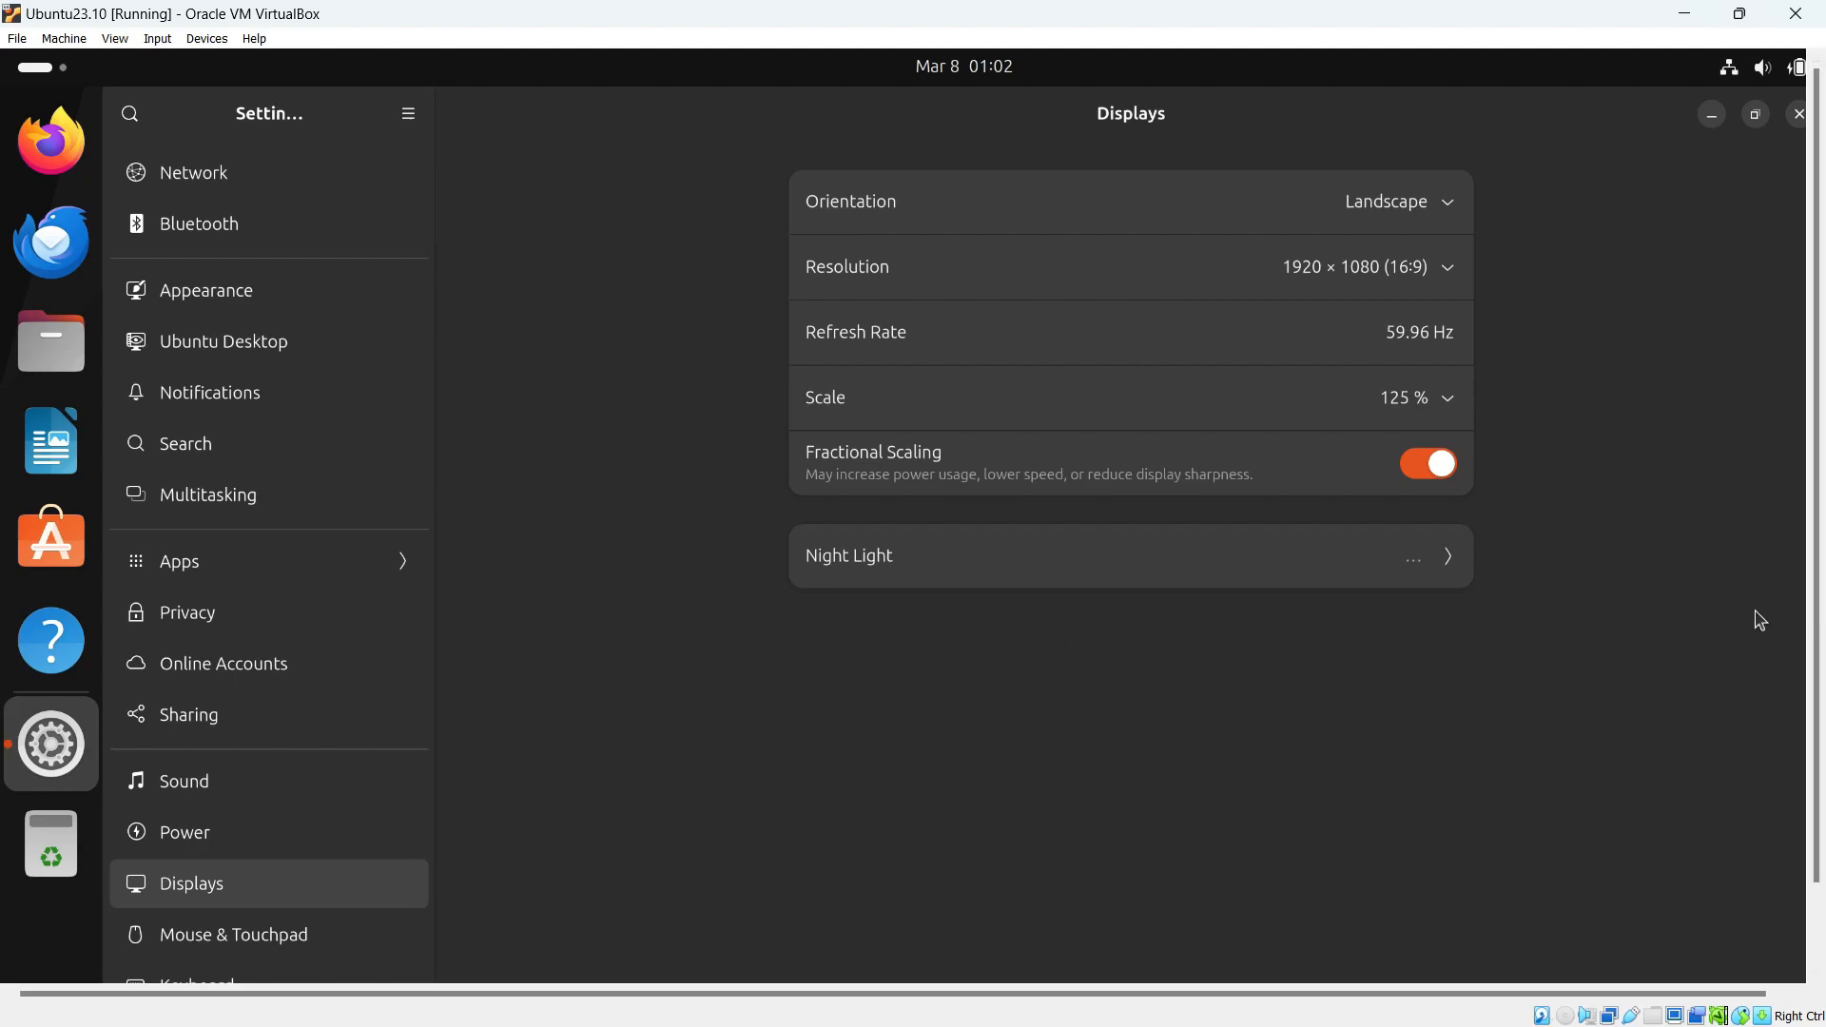
- Switch the virtual machine to full-screen mode and close the Ubuntu display settings
mouse_move(1816, 641)
left_mouse_down()
mouse_move(1816, 657)
mouse_move(1815, 639)
left_mouse_up()
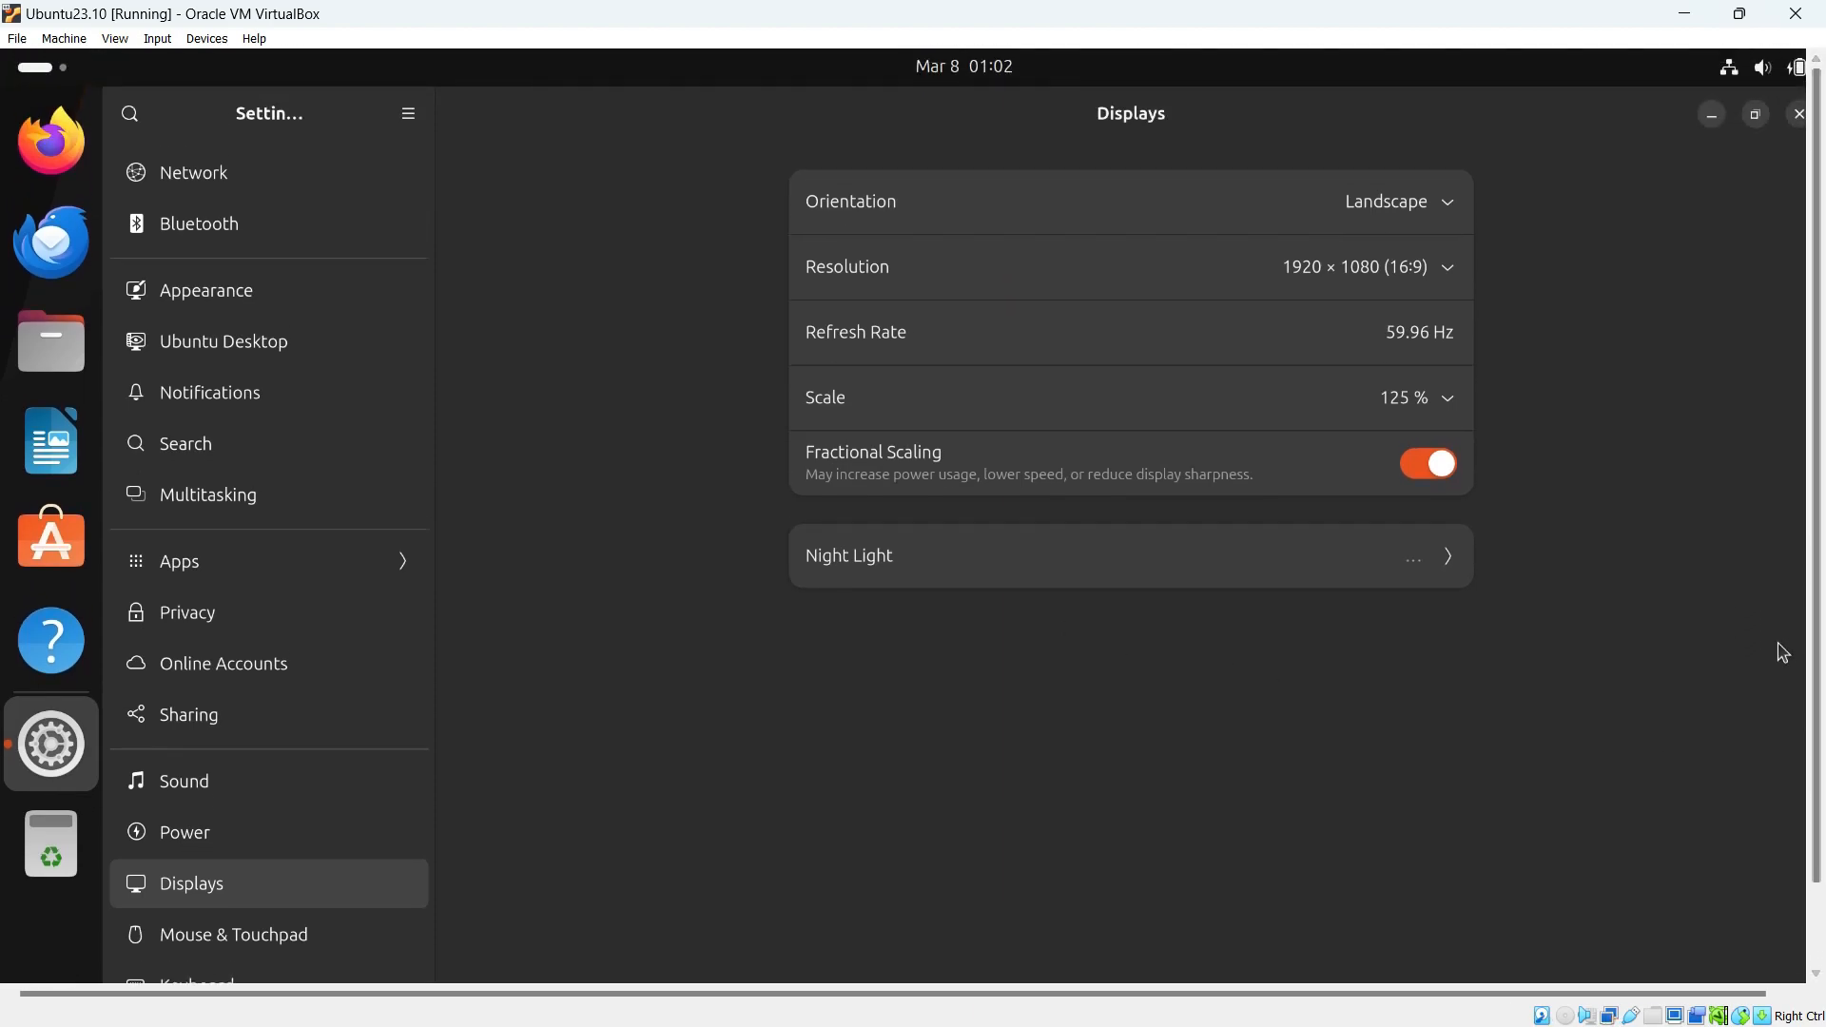
scroll(1399, 995, "right", 1)
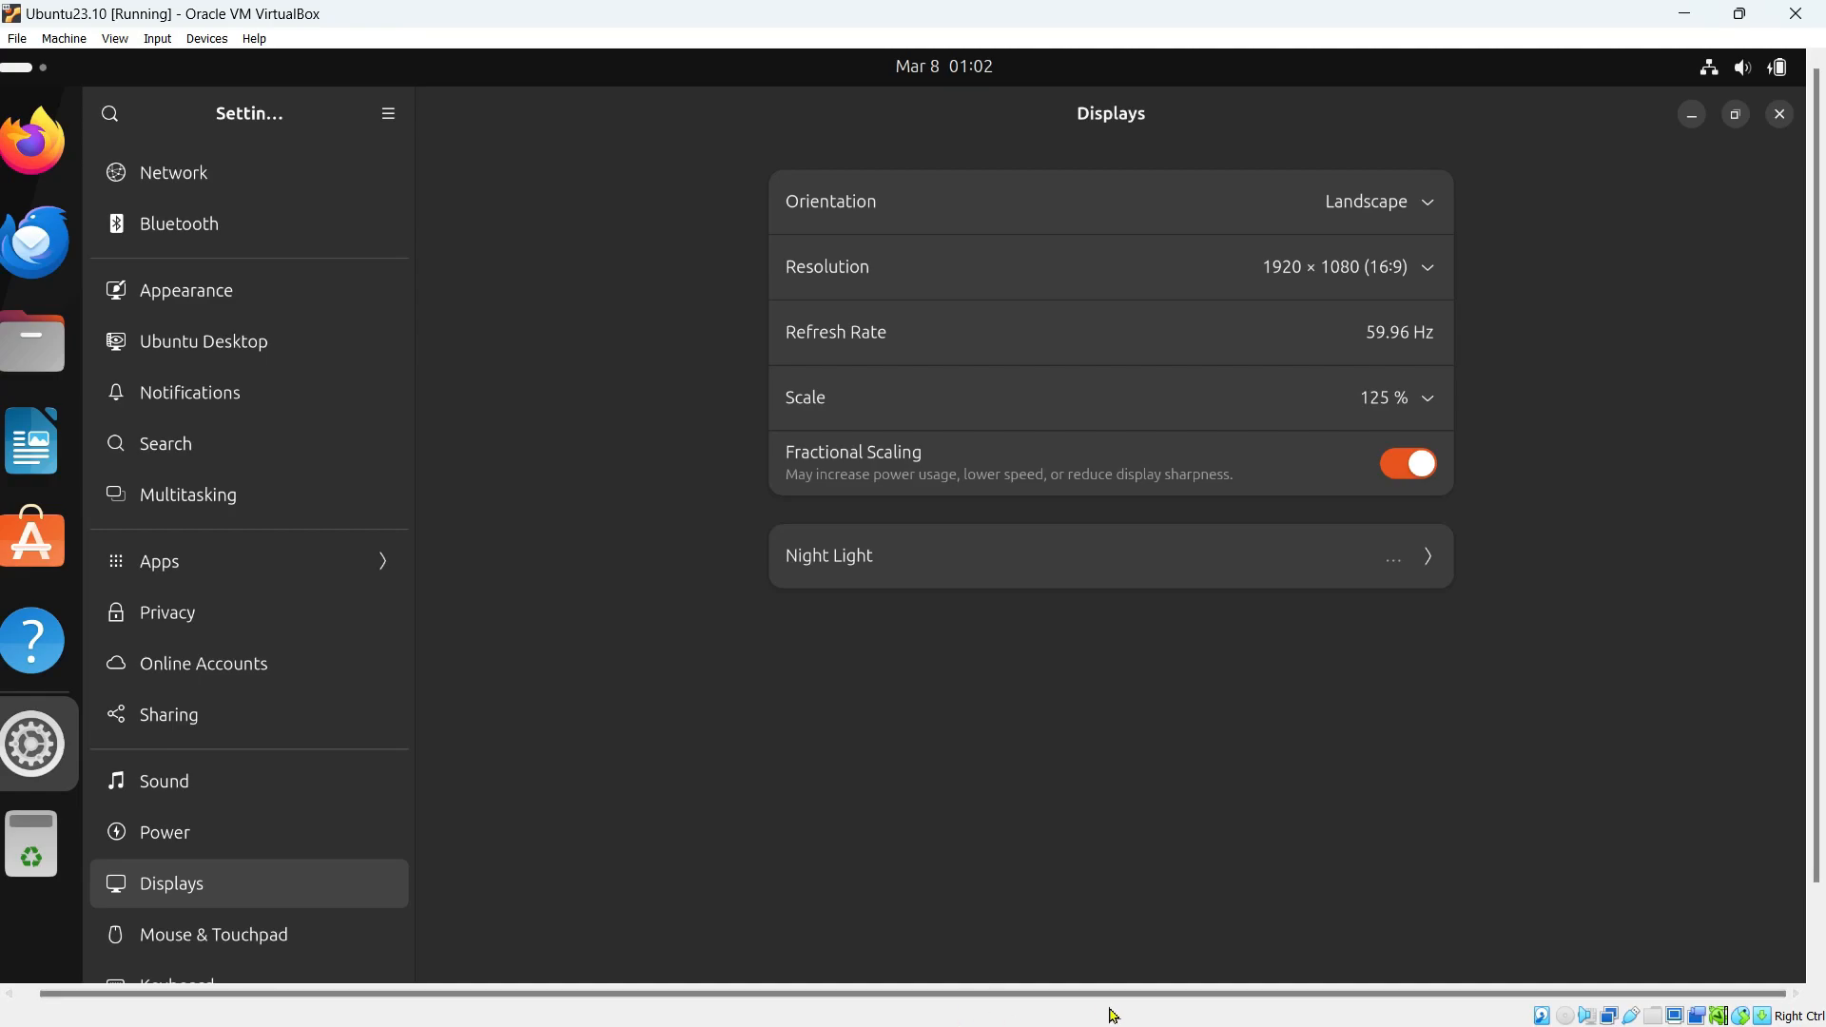
left_click(115, 36)
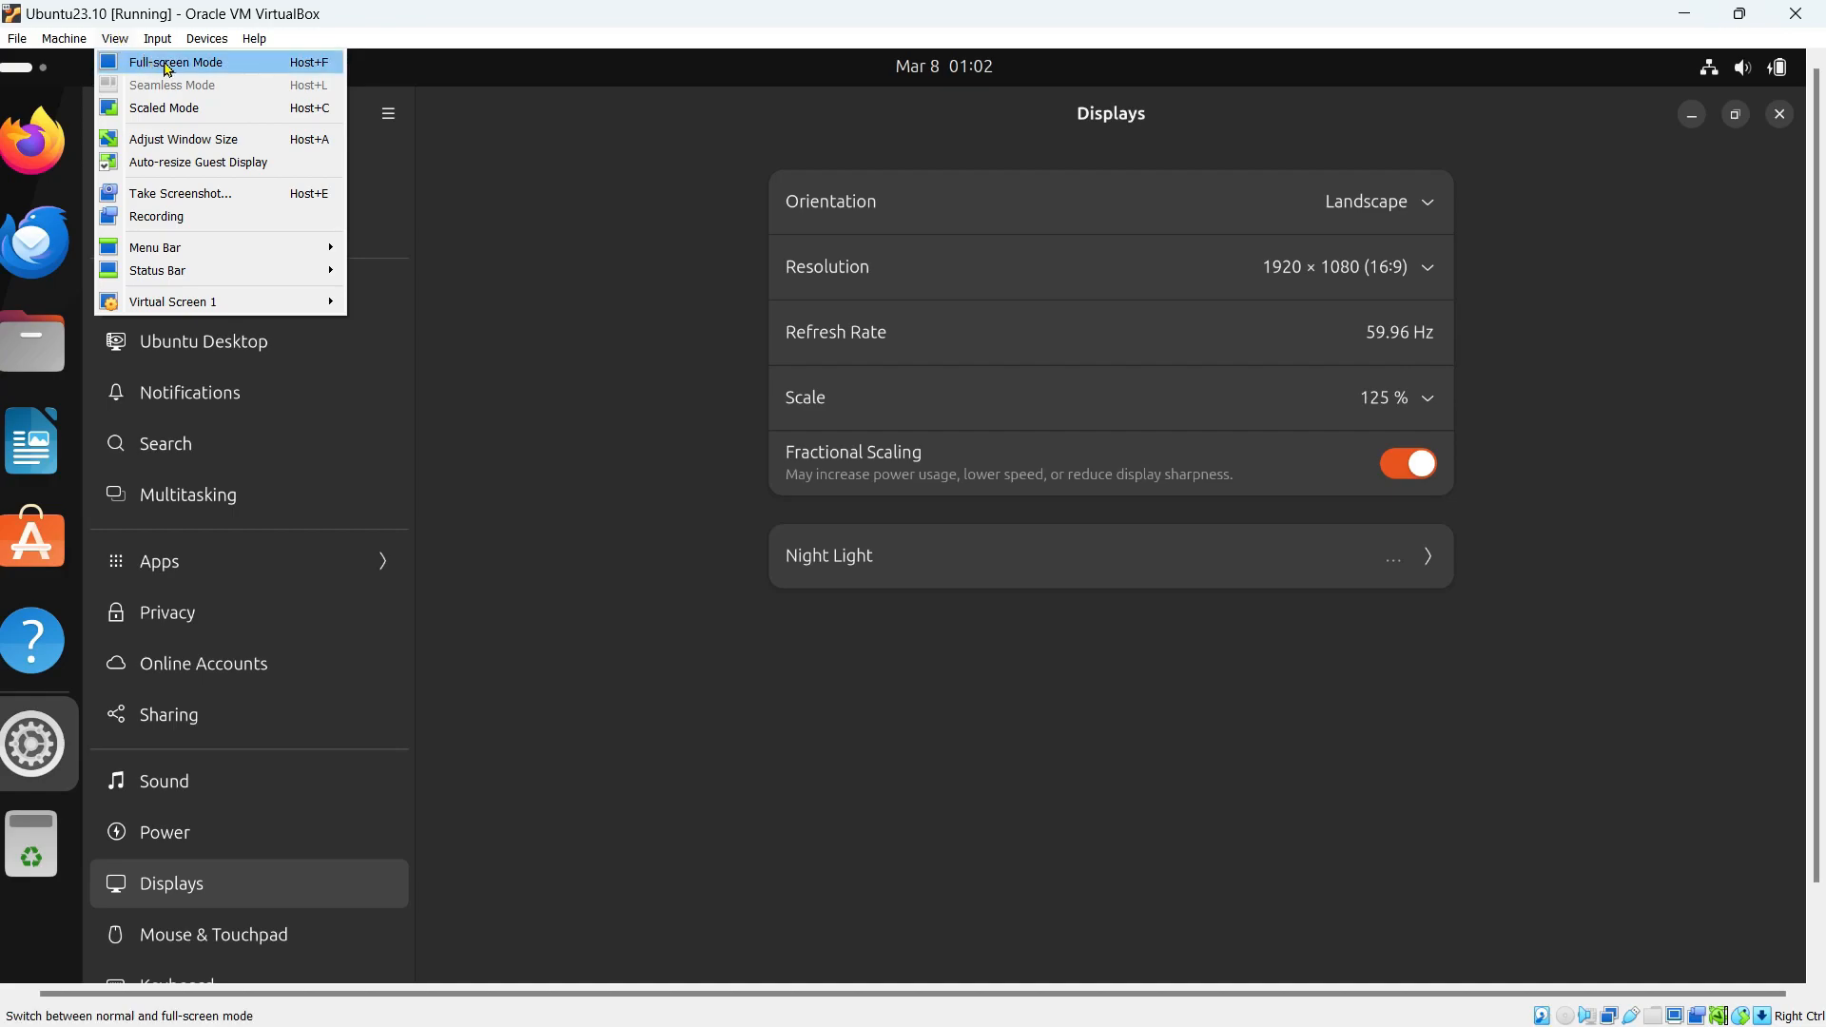
left_click(221, 65)
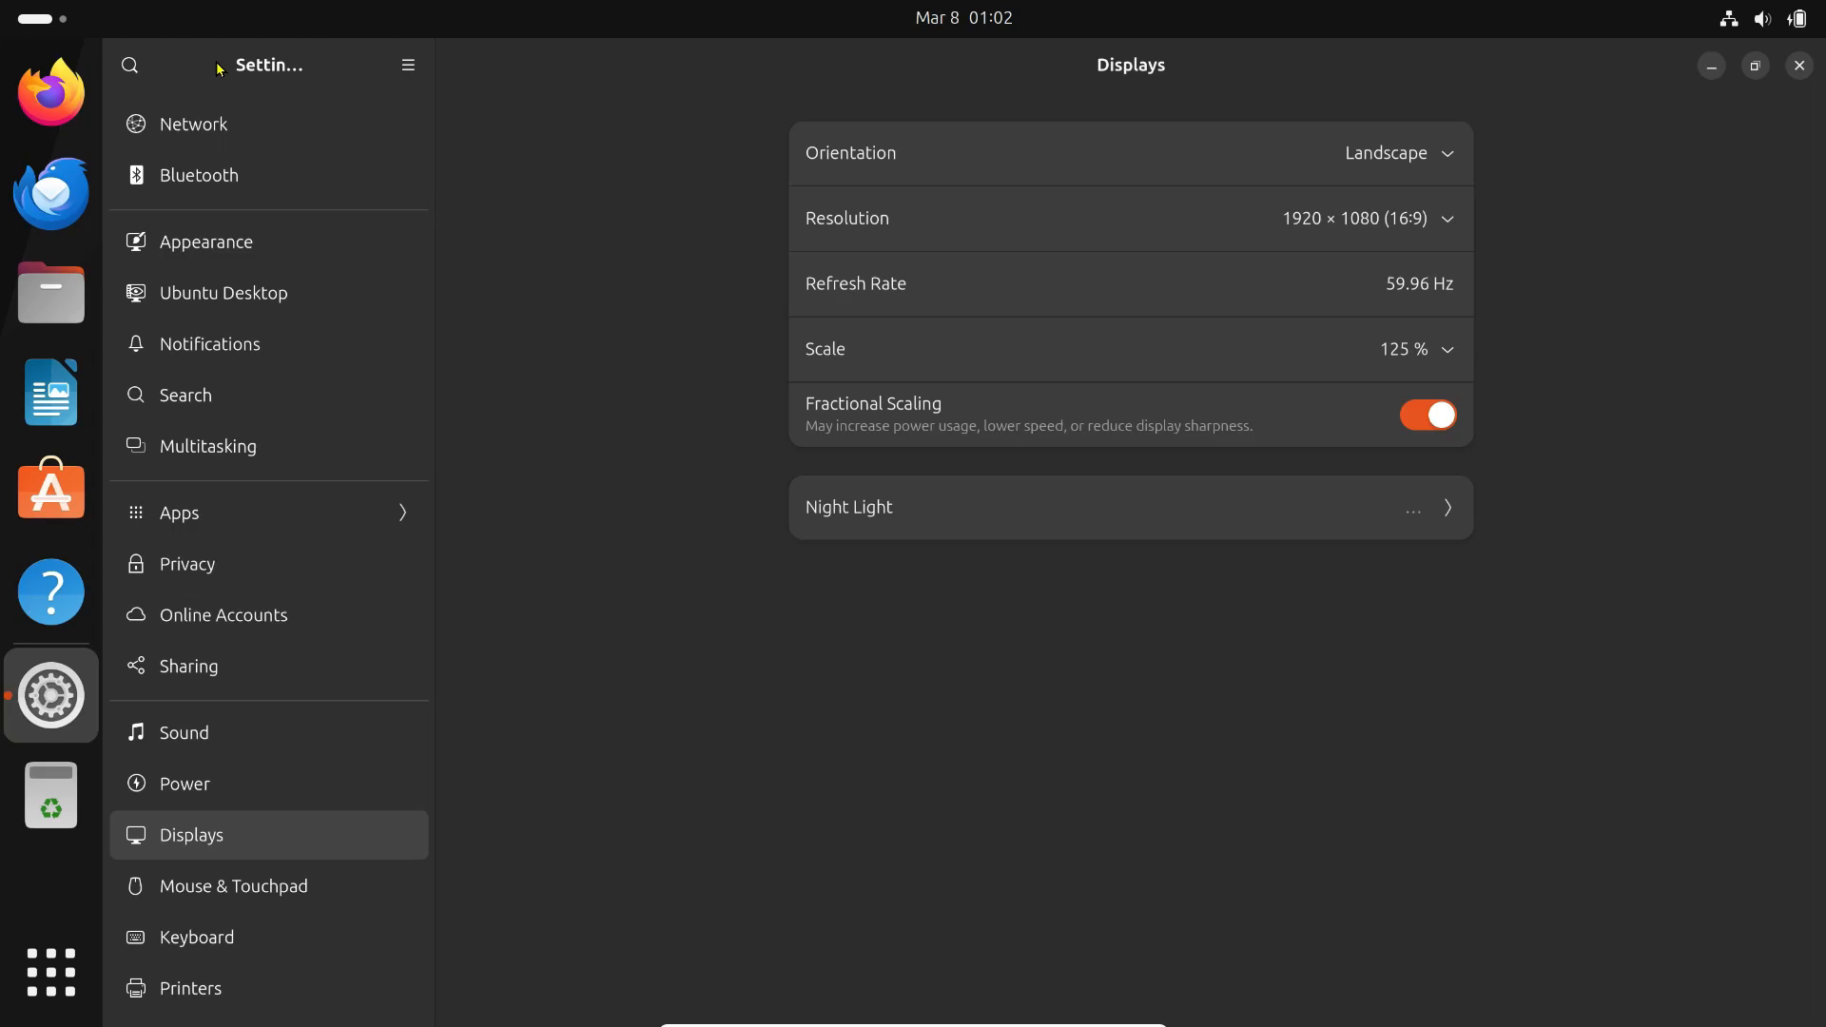
left_click(1799, 65)
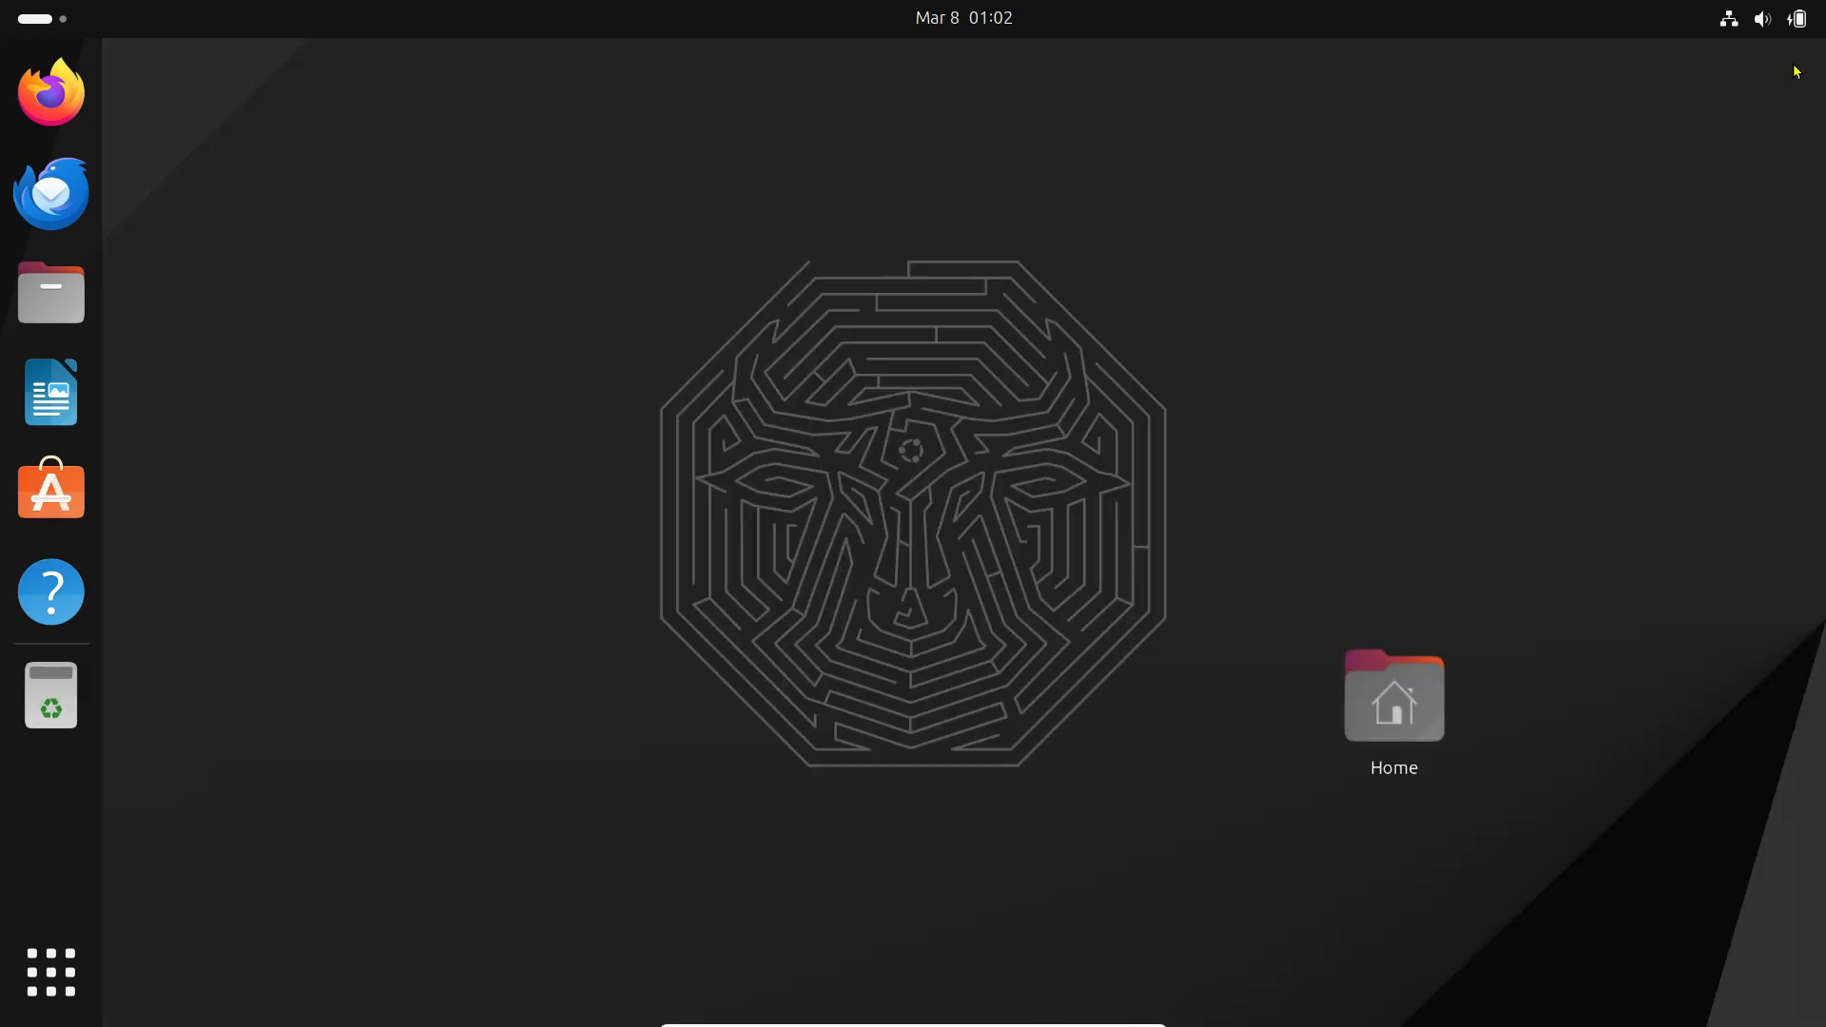